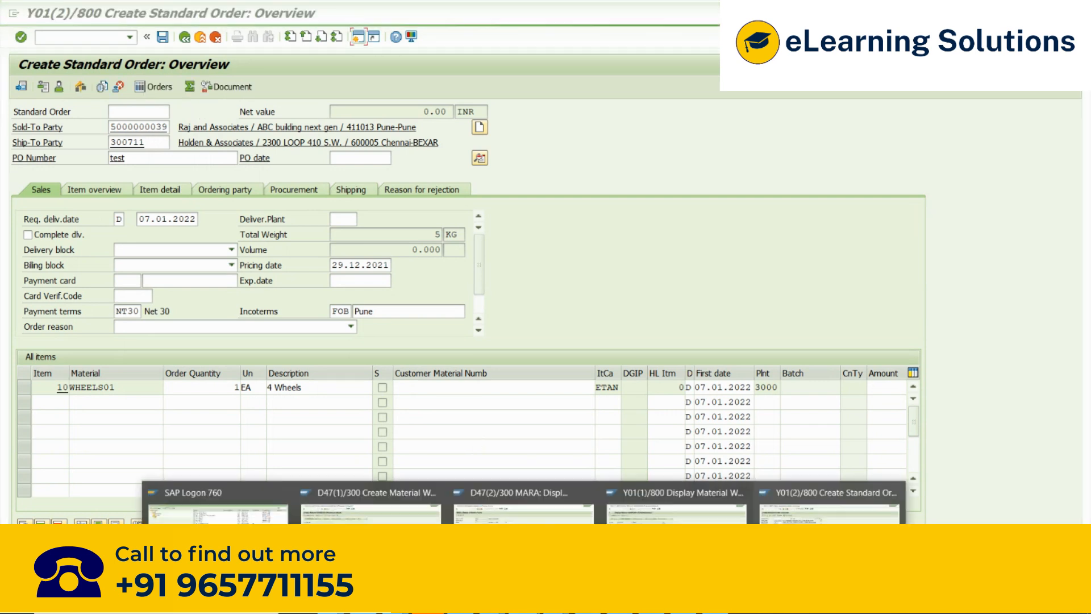
left_click(676, 499)
left_click(54, 37)
type("/nVD5")
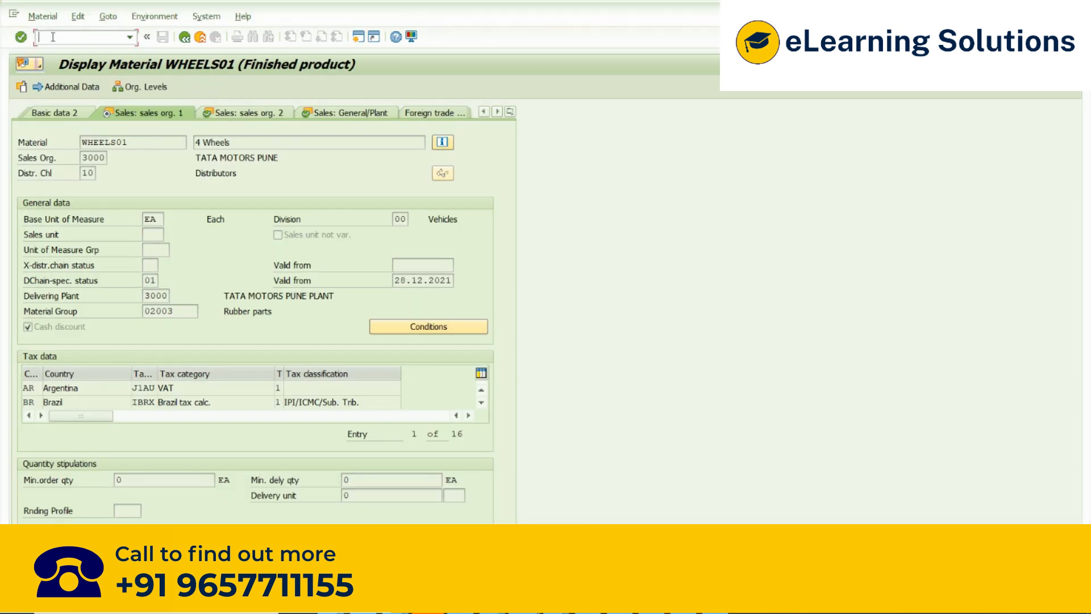
key("Return")
left_click(525, 601)
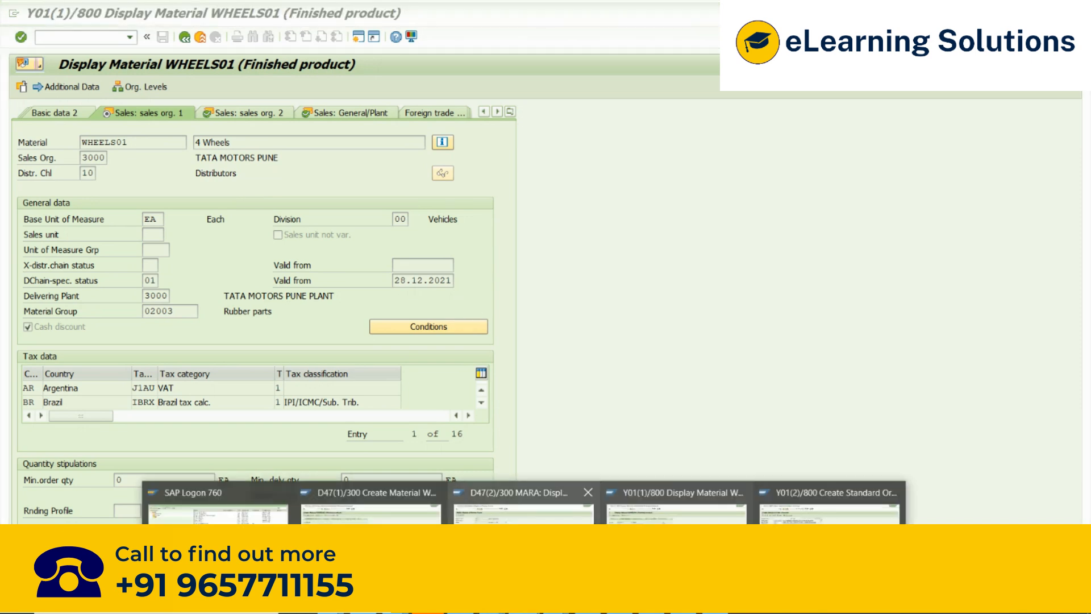
left_click(589, 497)
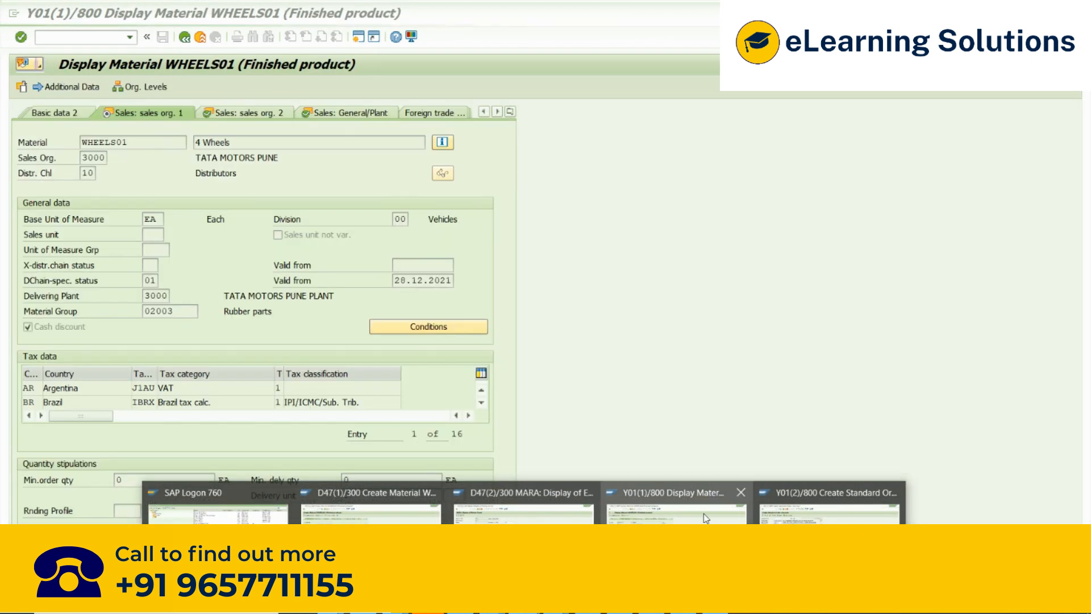
left_click(704, 513)
left_click(647, 368)
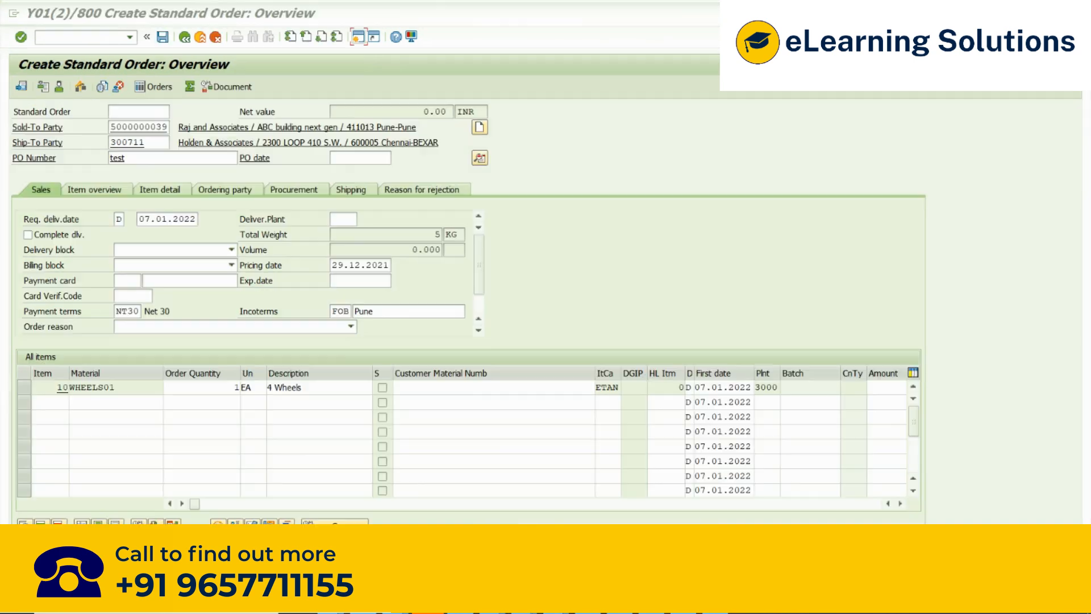
- Switch to SAP Logon and open the SAP EHP connection
left_click(524, 601)
left_click(369, 499)
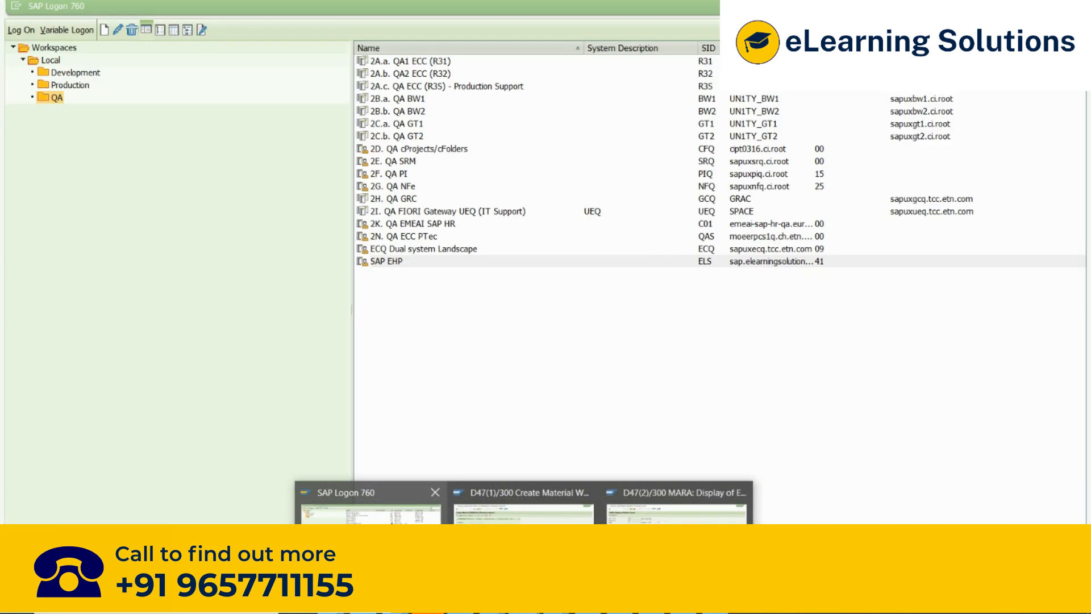
left_click(393, 260)
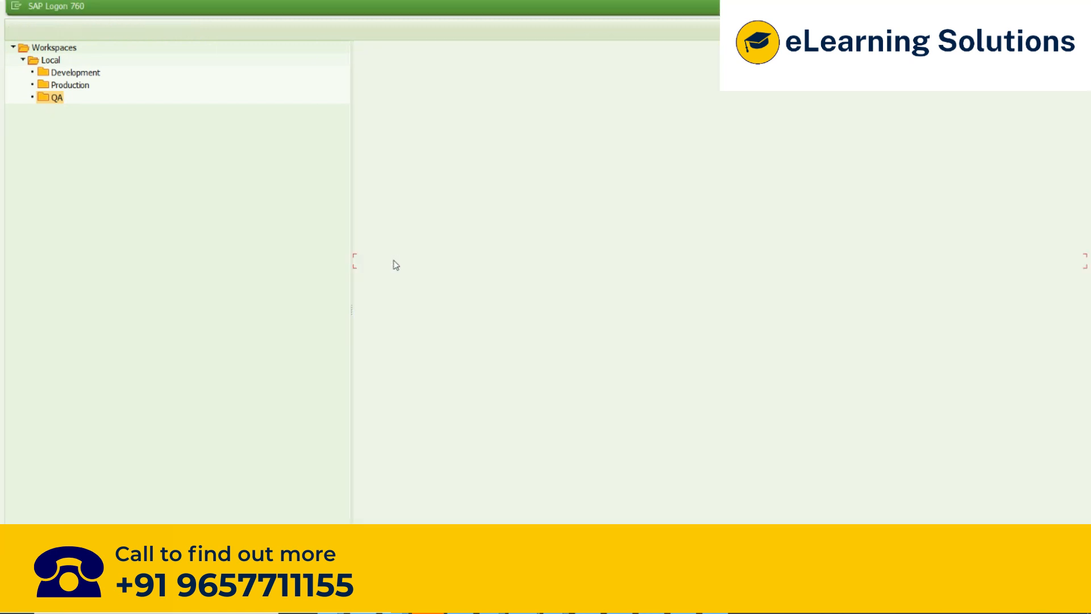
- Log on to client 800 with the user name and account password, continuing with this logon and ending any other logons
key("Down")
key("Down")
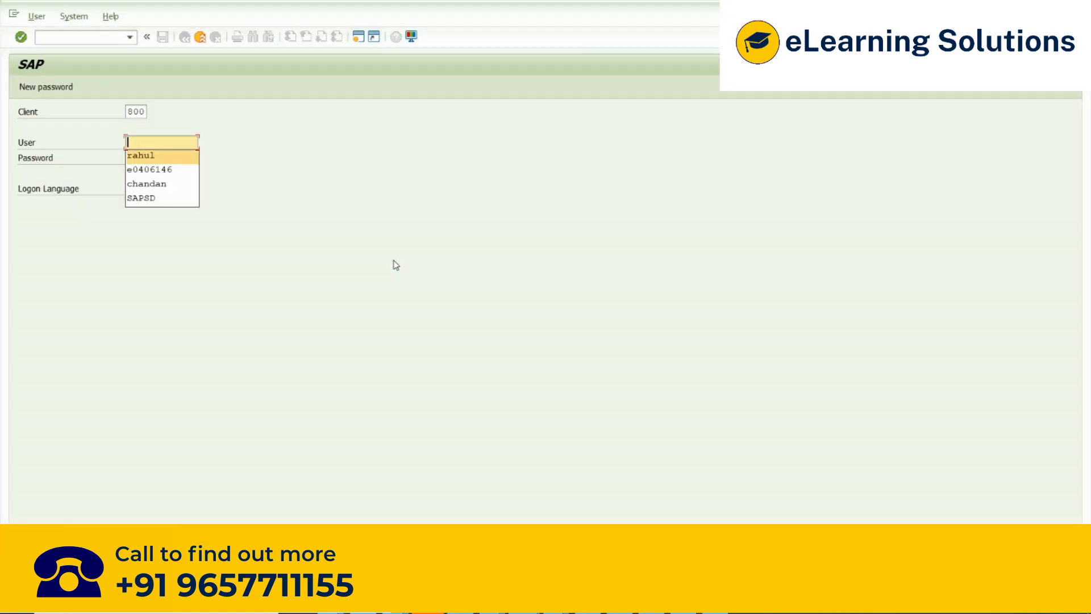
key("Return")
key("Tab")
type("*****")
key("Return")
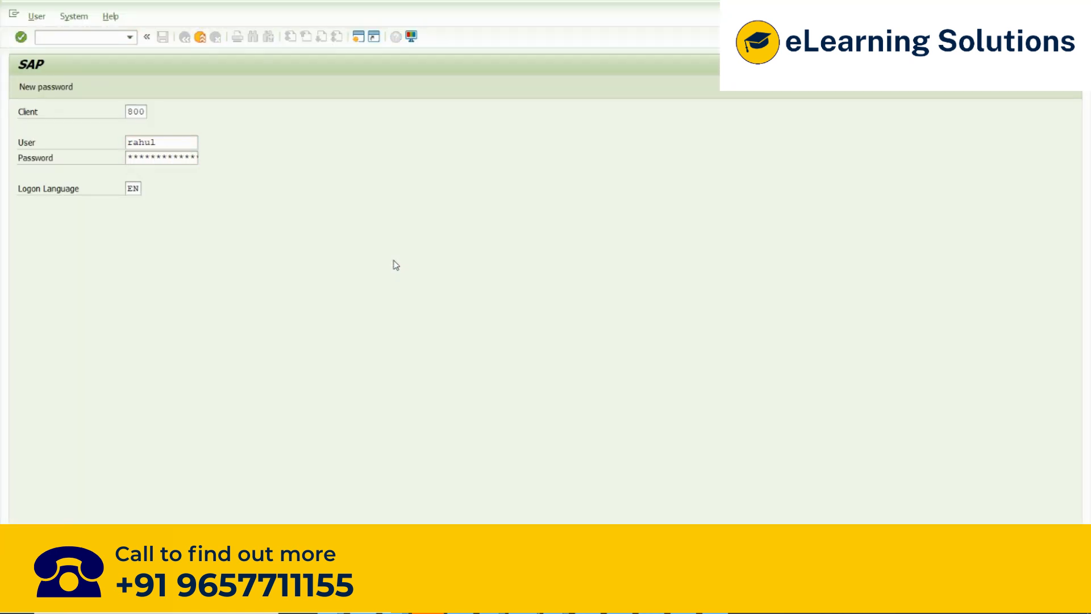
left_click(18, 179)
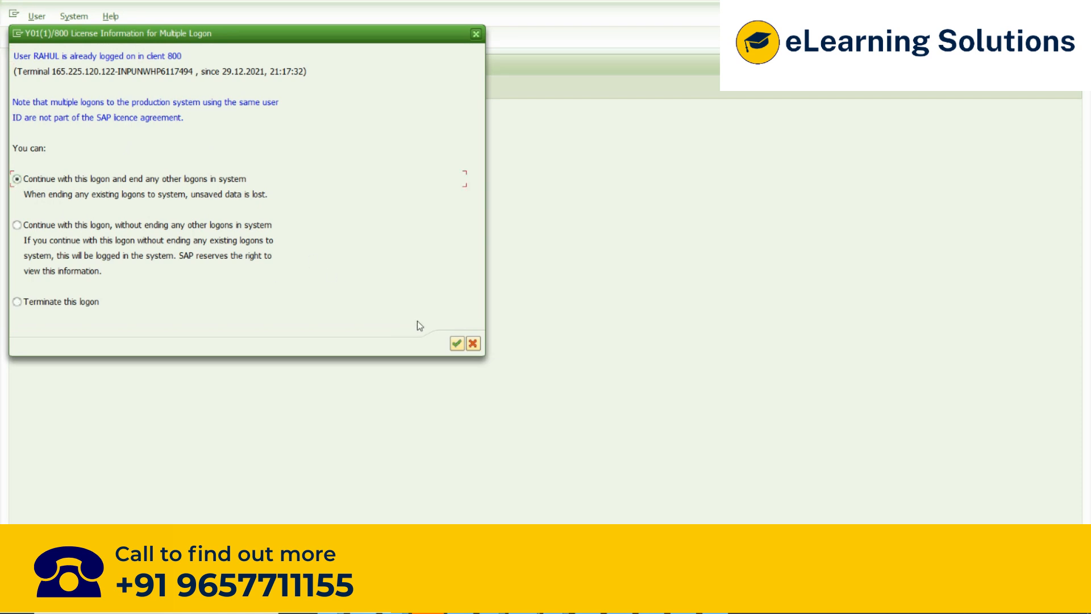
left_click(457, 343)
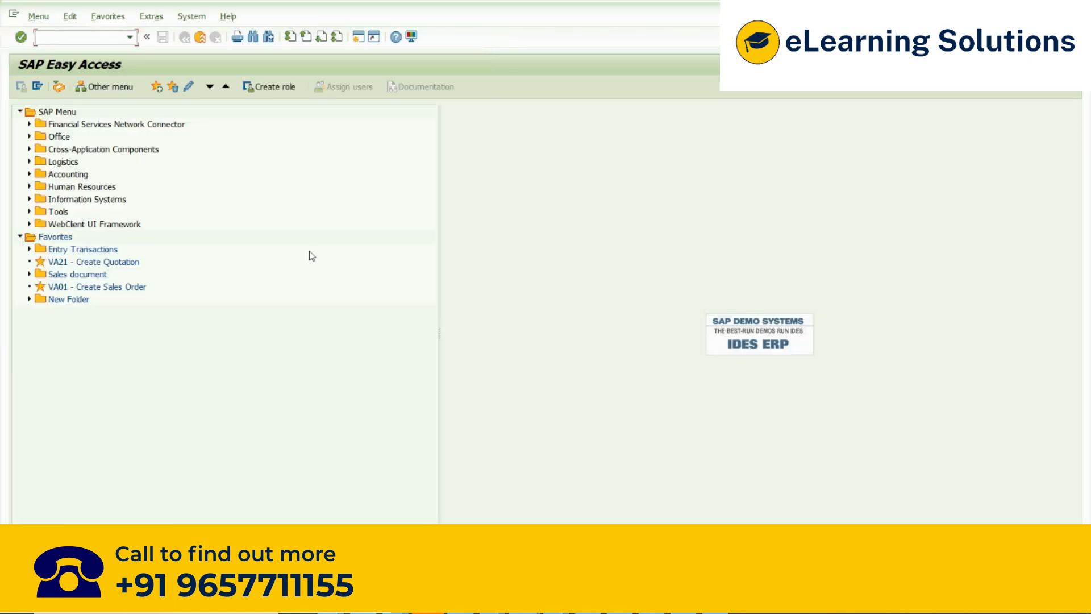
- Start transaction VD51 to create a customer-material info record
type("Vd")
key("BackSpace")
key("BackSpace")
type("Vd51")
key("Return")
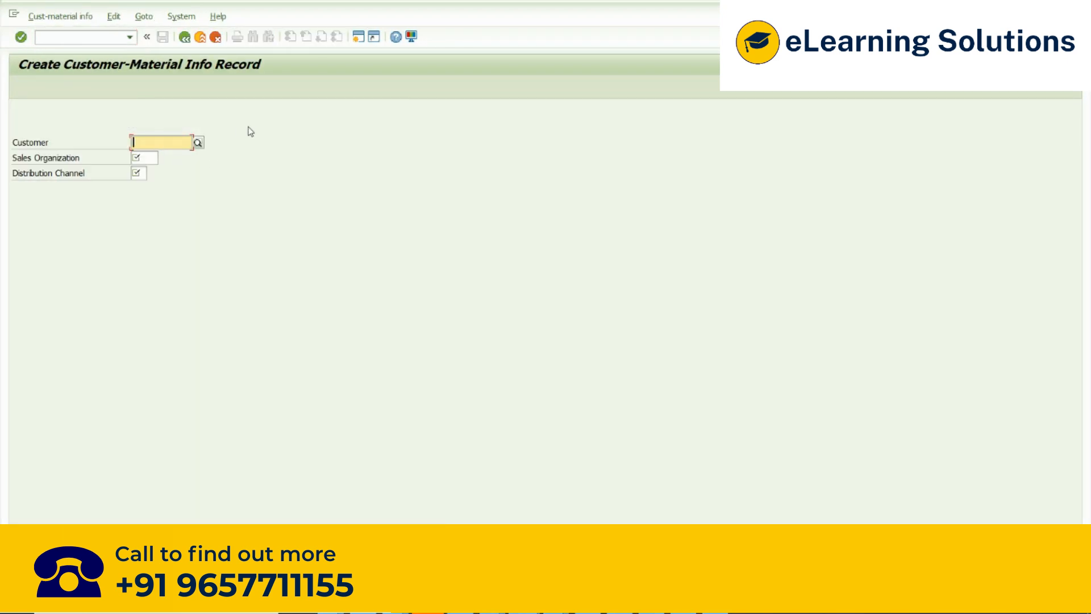
- Enter the customer number on the initial screen of the customer-material info record
left_click(62, 38)
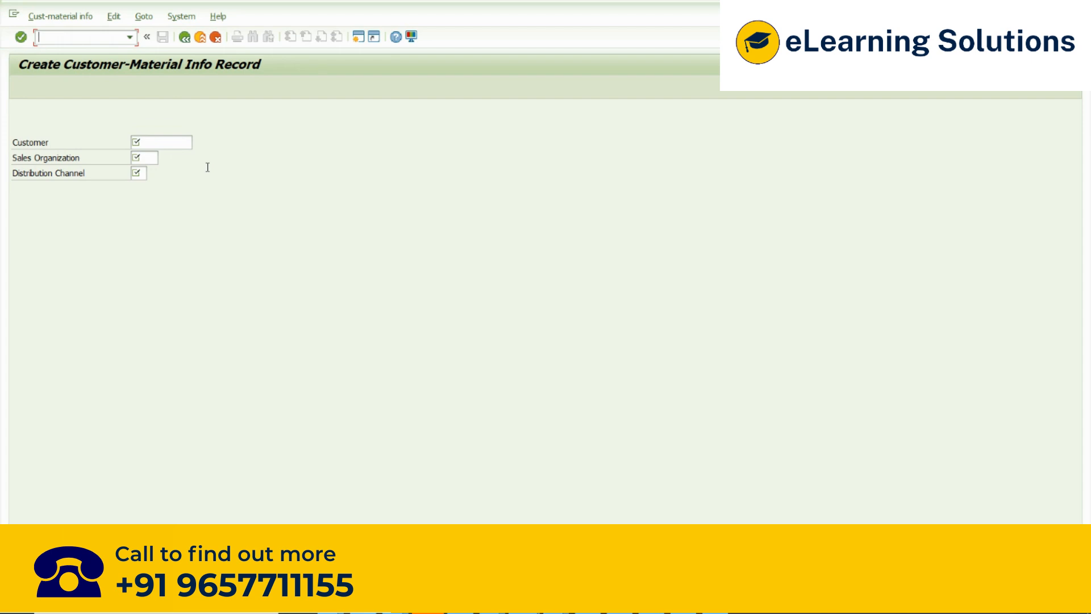
type("3")
left_click(172, 142)
type("300711")
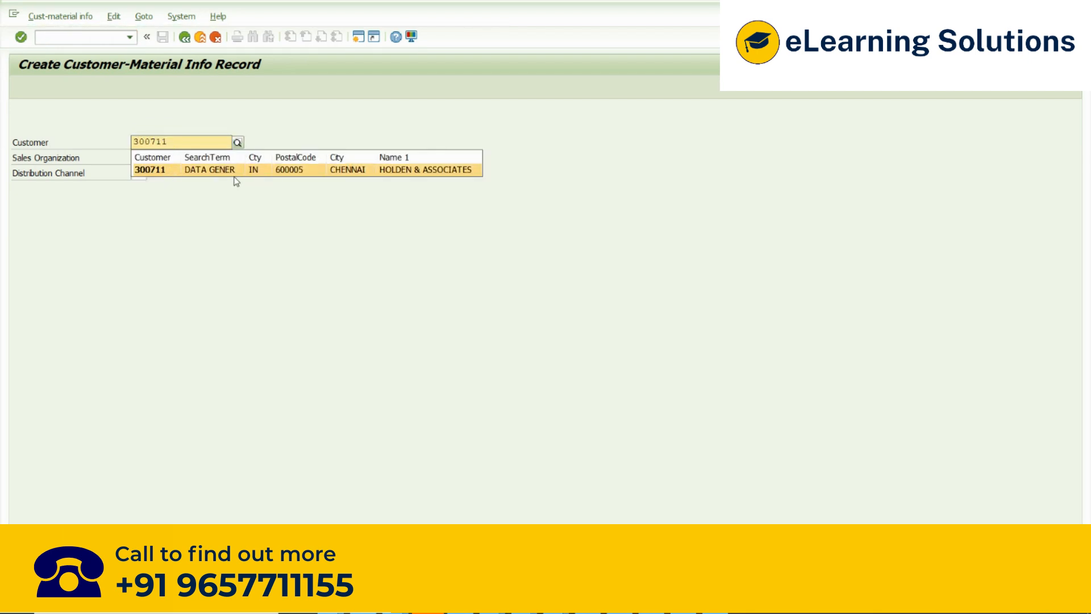
left_click(418, 171)
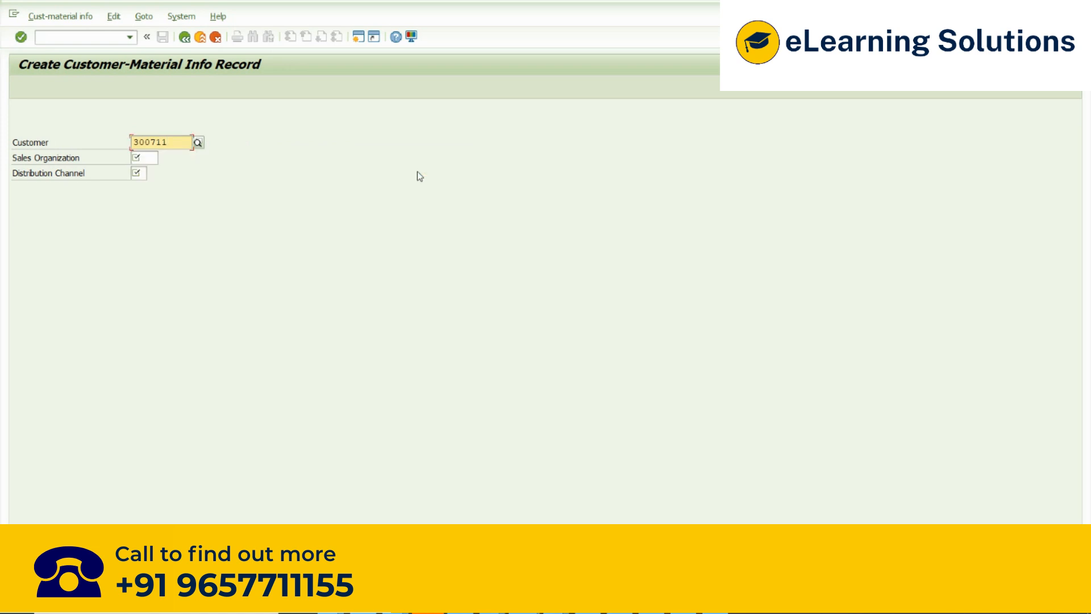
left_click_drag(171, 141, 98, 153)
left_click(50, 162)
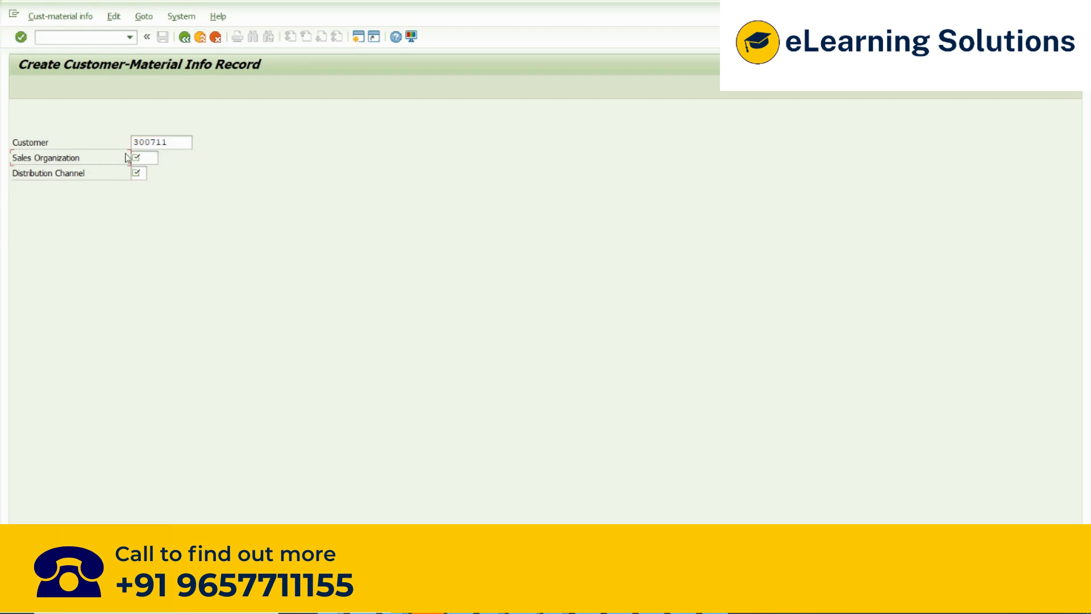
left_click_drag(173, 145, 124, 151)
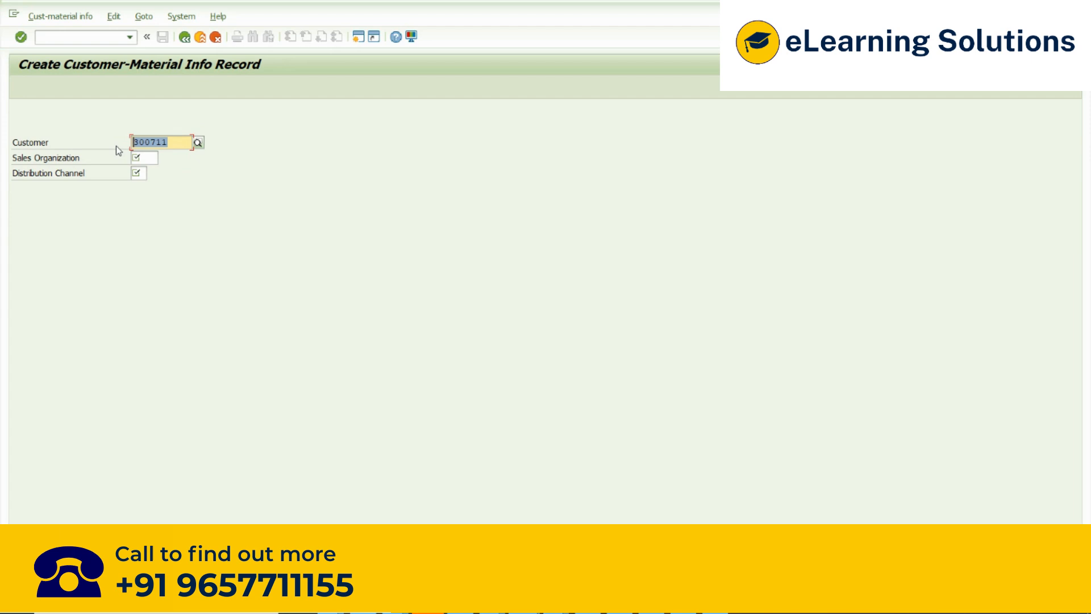
- Set the sales organization to 3000 and the distribution channel to 10, and continue to the info record's overview screen
left_click(147, 158)
type("3000")
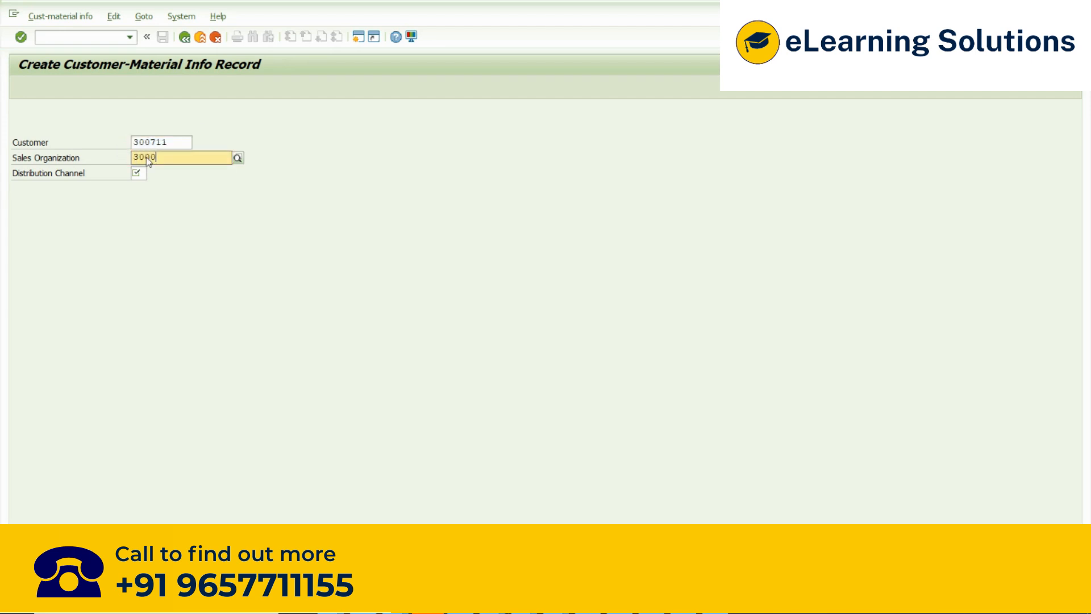
left_click(163, 185)
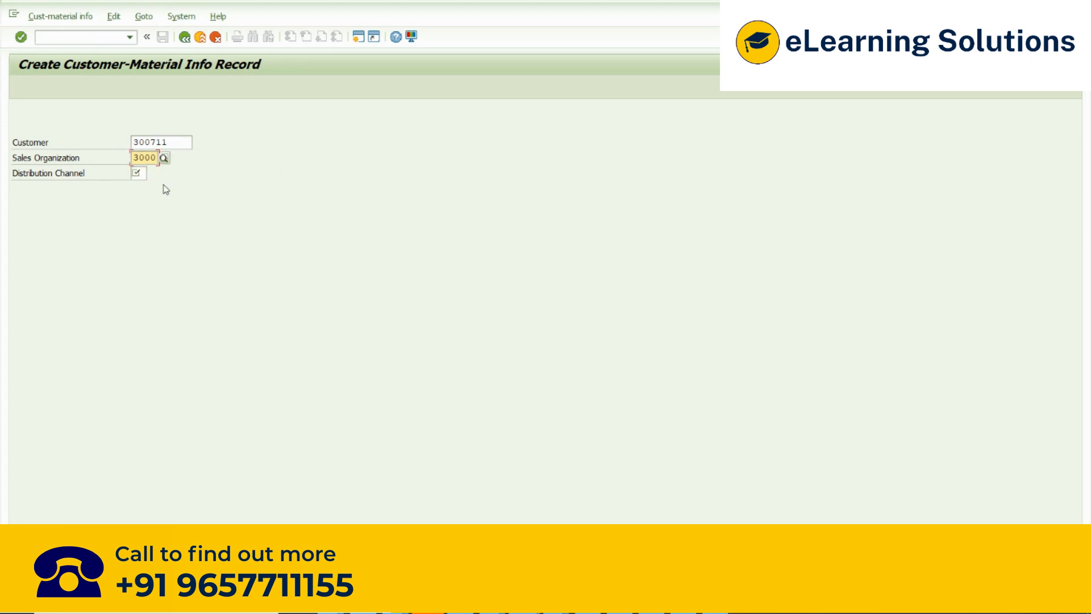
left_click(143, 175)
type("10")
left_click(150, 207)
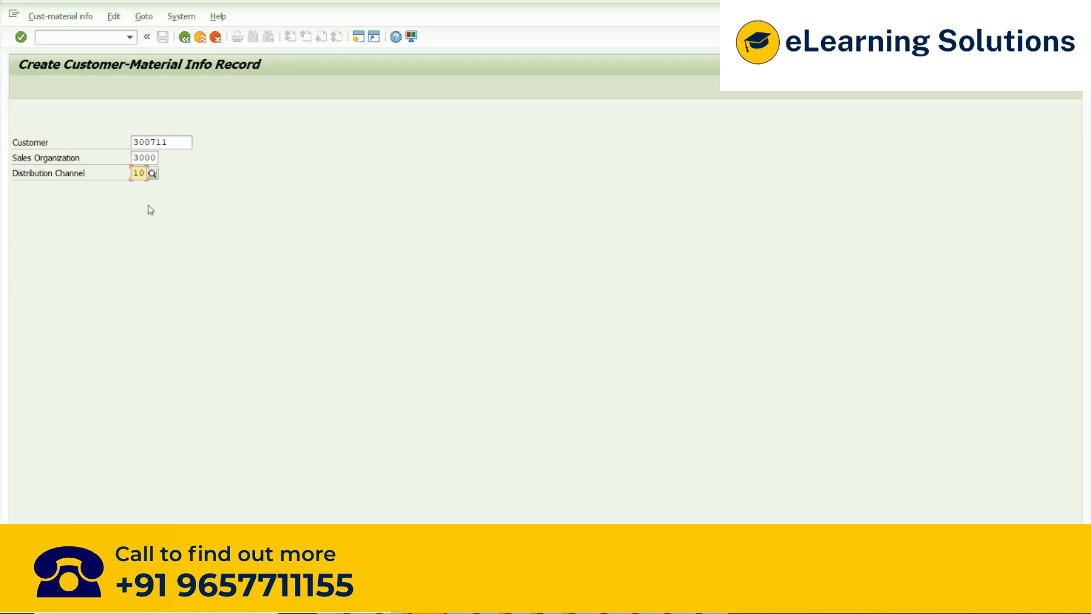
left_click(180, 142)
left_click_drag(180, 141, 112, 143)
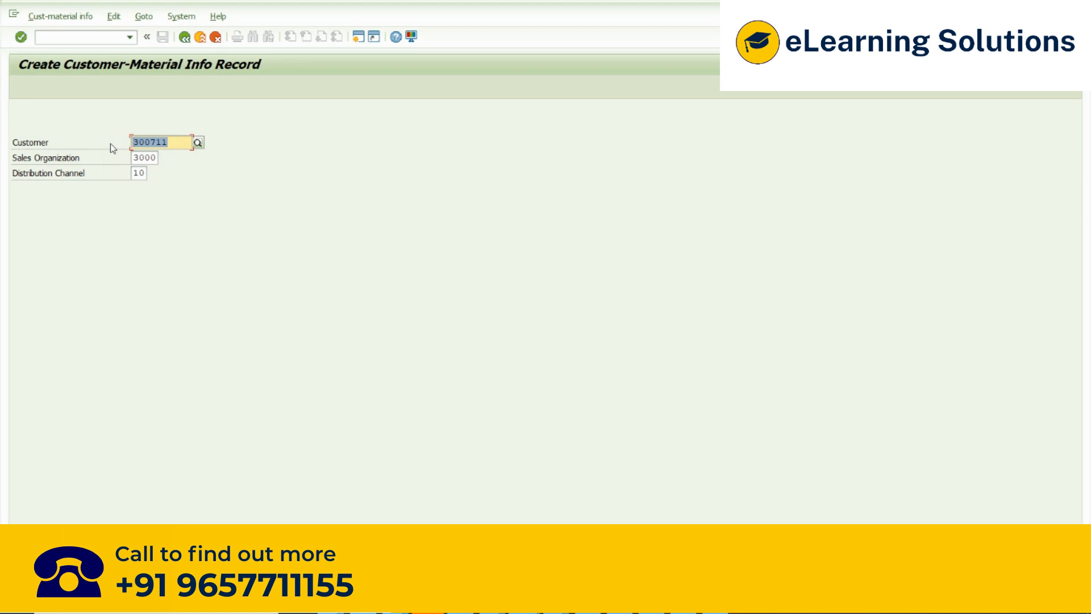
key("Return")
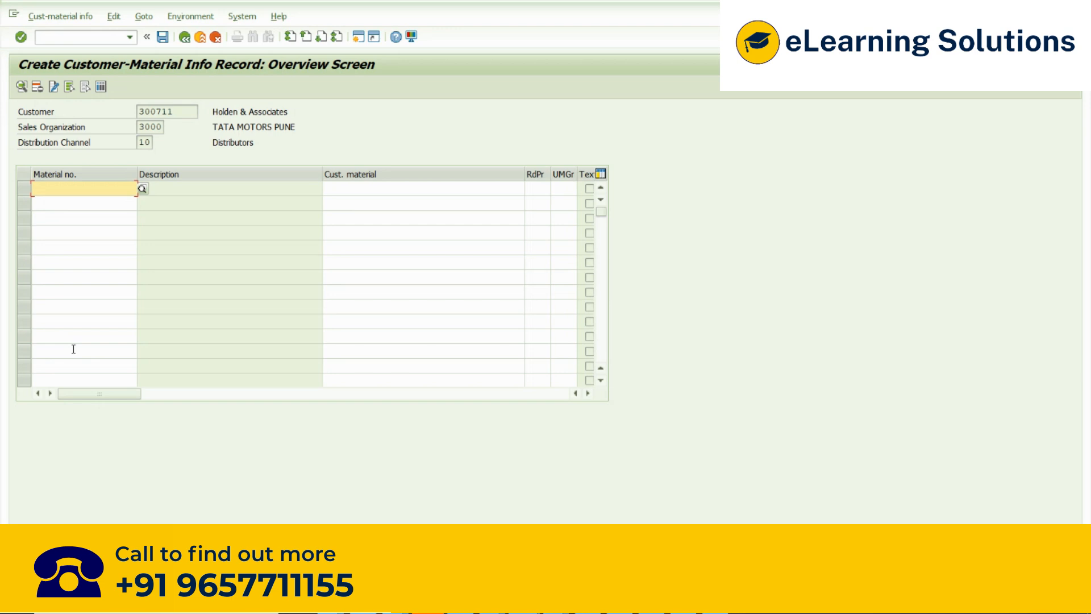
key("Down")
key("Down")
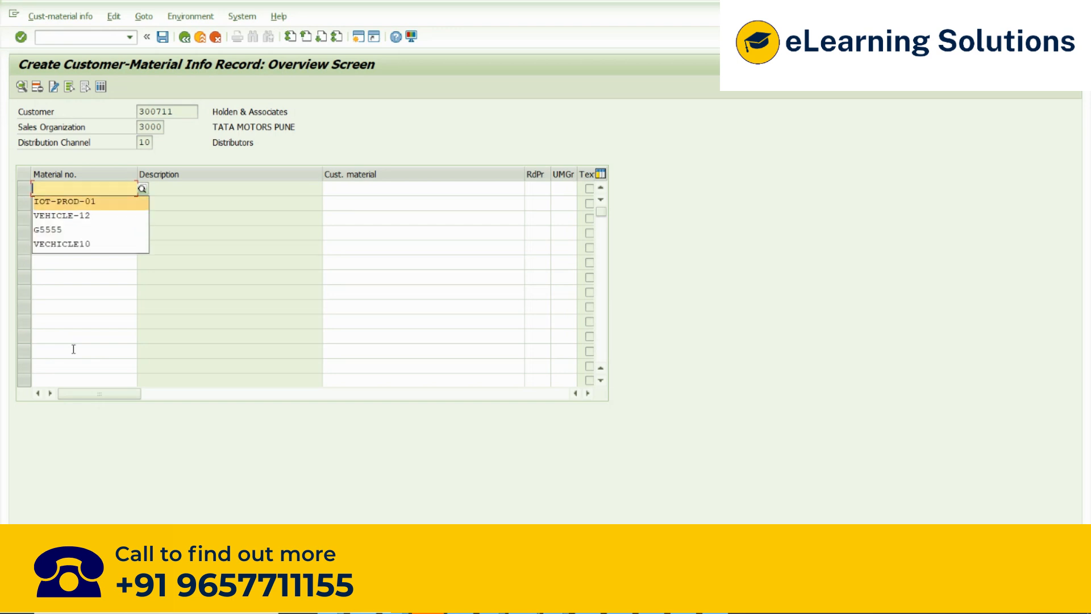
key("alt+Tab")
key("alt+Tab")
key("alt+shift+Tab")
key("alt+shift+Tab")
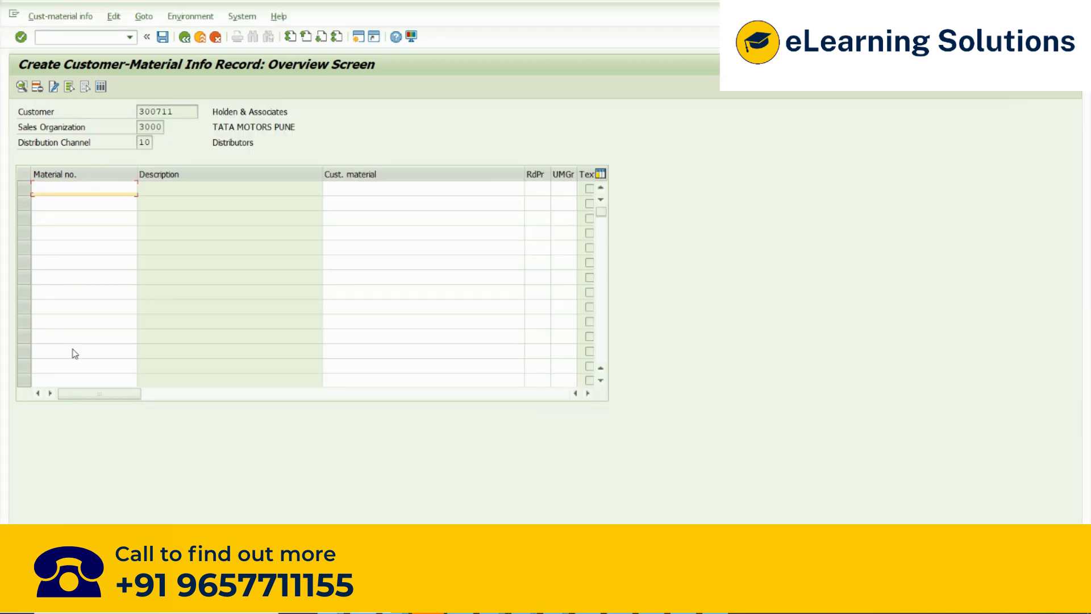
- Open transaction MM03 in a new session and choose the material Wheels01
left_click(359, 37)
type("mm03")
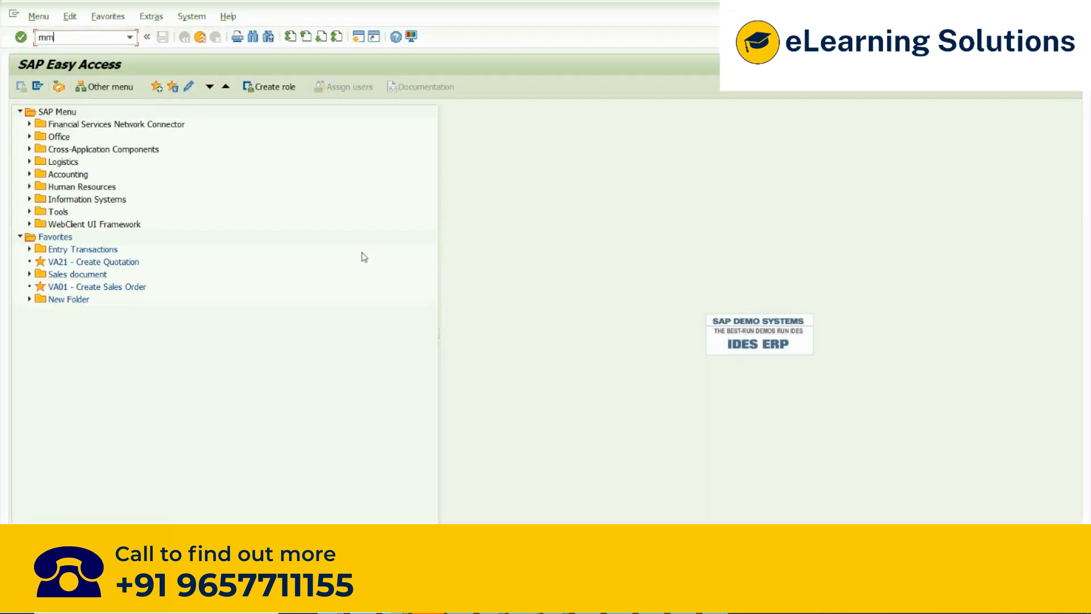
key("Return")
key("Down")
key("Down")
key("Return")
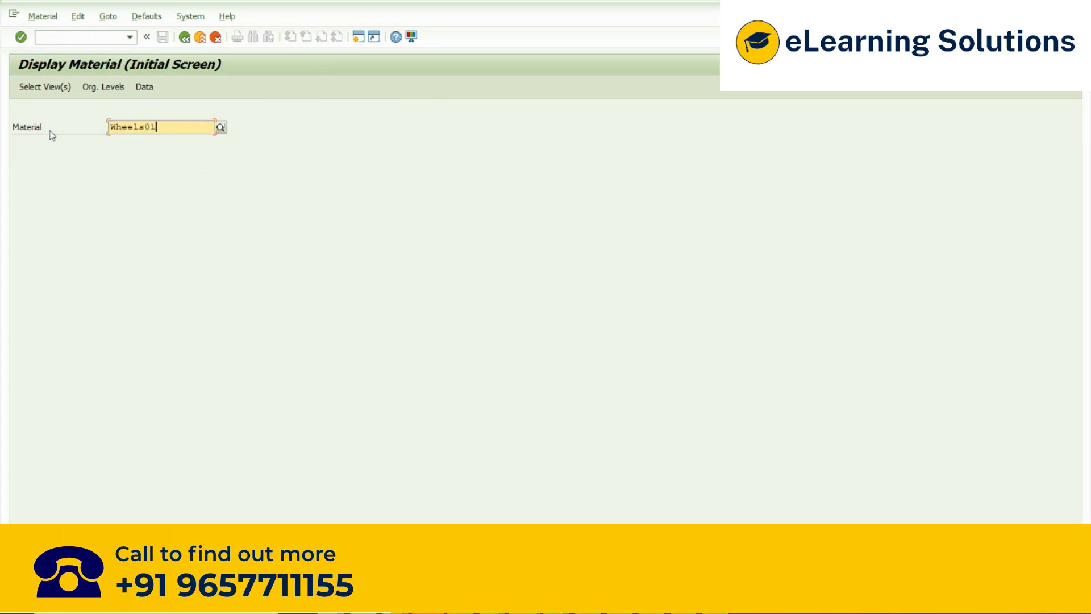
- Copy the material number Wheels01 into the first material row of the customer-material info record and confirm it
left_click_drag(173, 128, 2, 123)
key("ctrl+c")
key("alt+Tab")
left_click(92, 193)
key("ctrl+v")
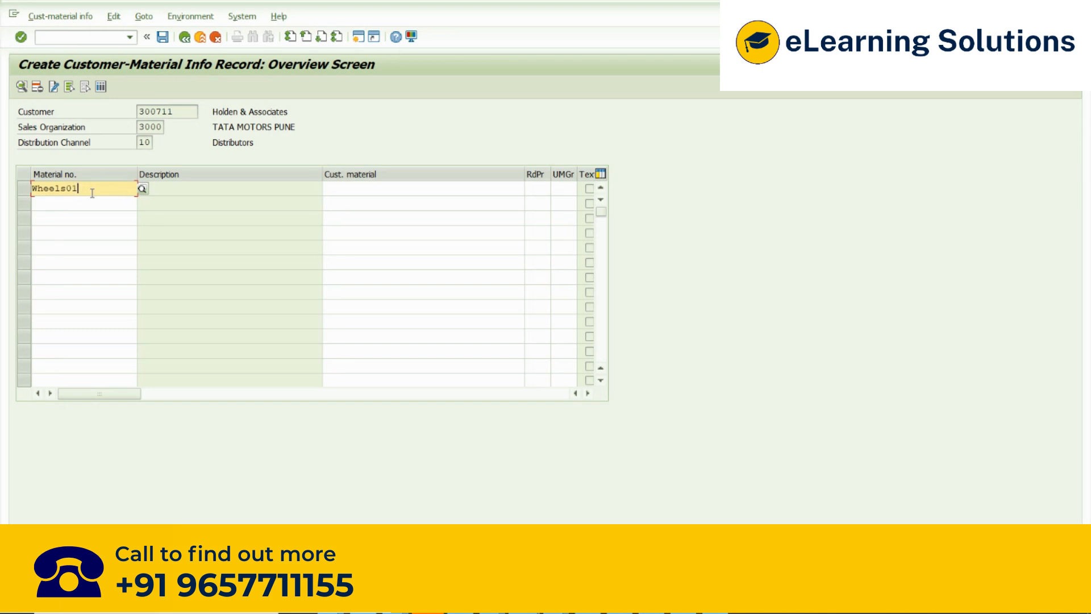
key("Return")
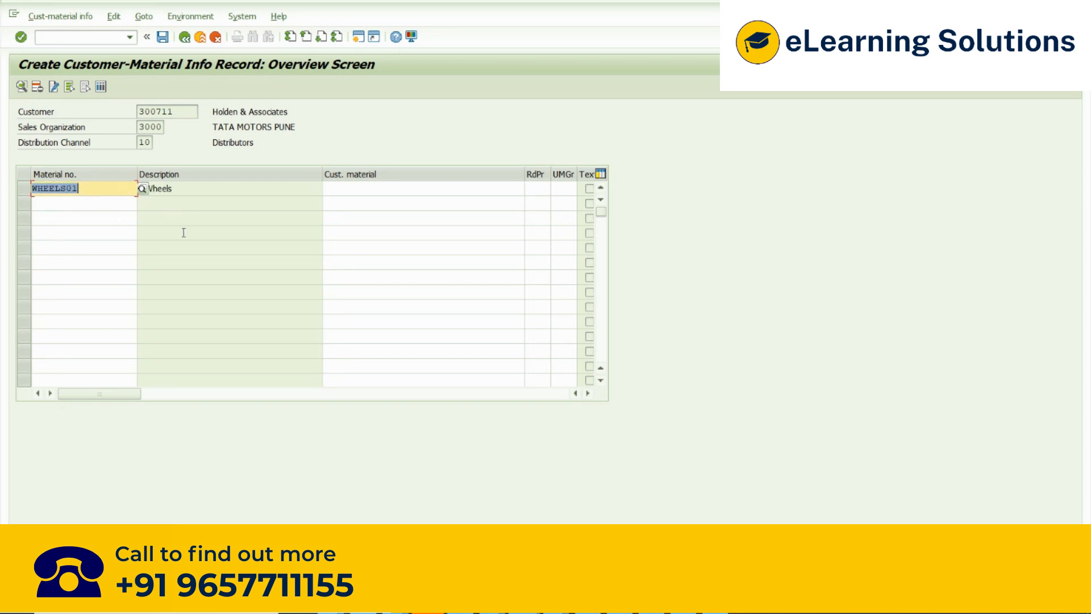
- Review the material number and description of the first row together with the customer the info record belongs to
left_click_drag(184, 190, 129, 192)
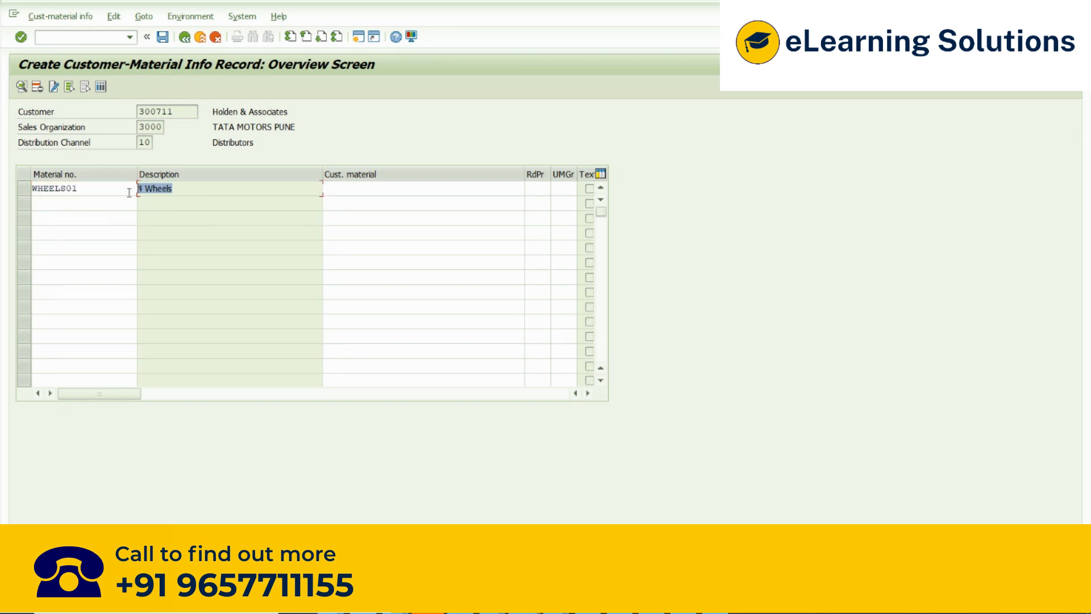
left_click(69, 203)
left_click(71, 218)
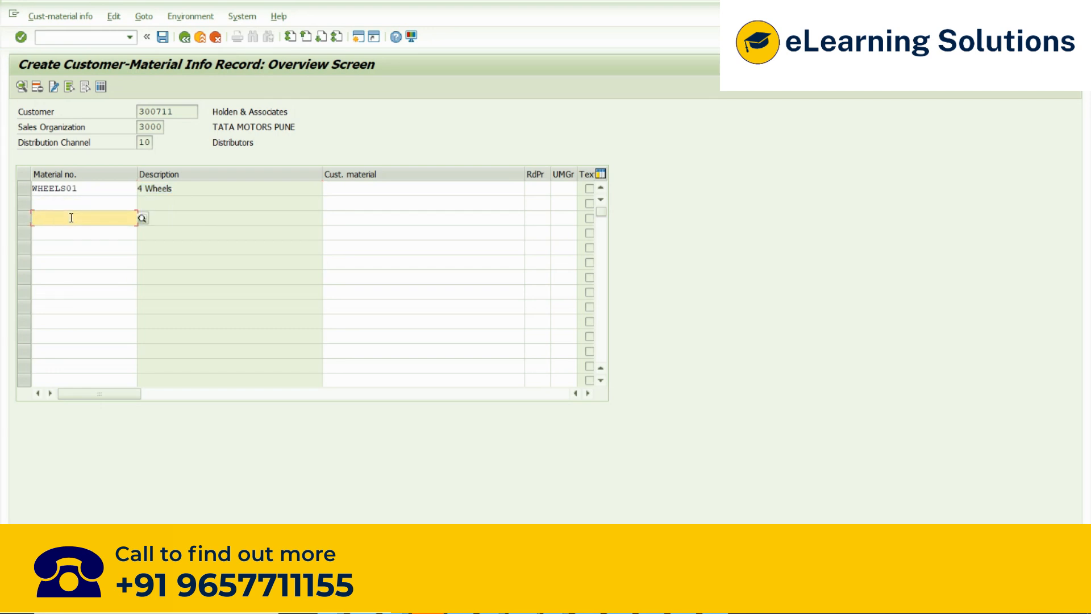
left_click_drag(82, 189, 30, 190)
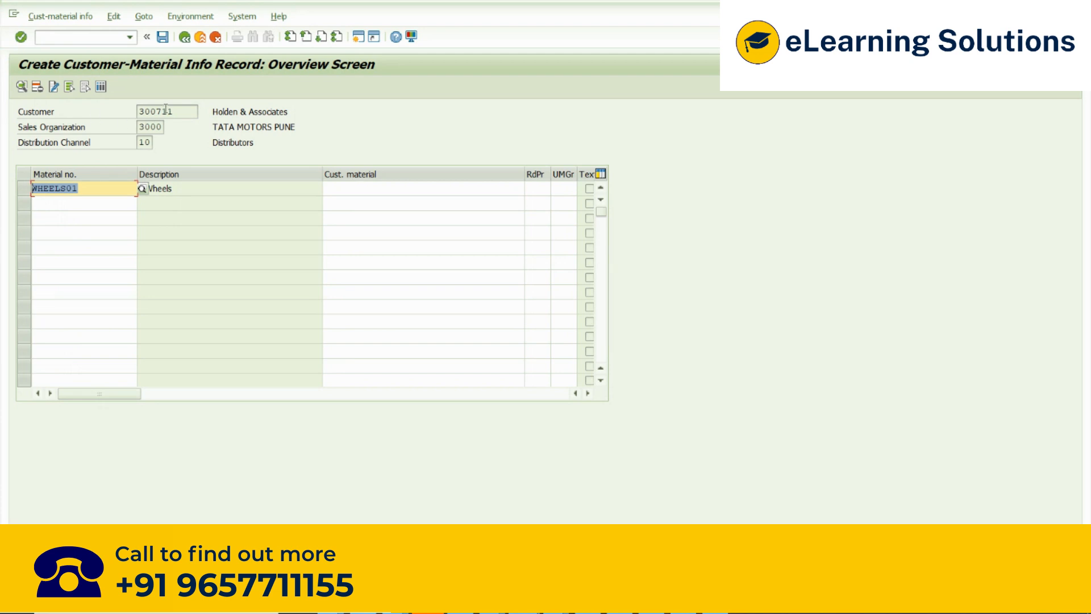
left_click_drag(181, 111, 125, 105)
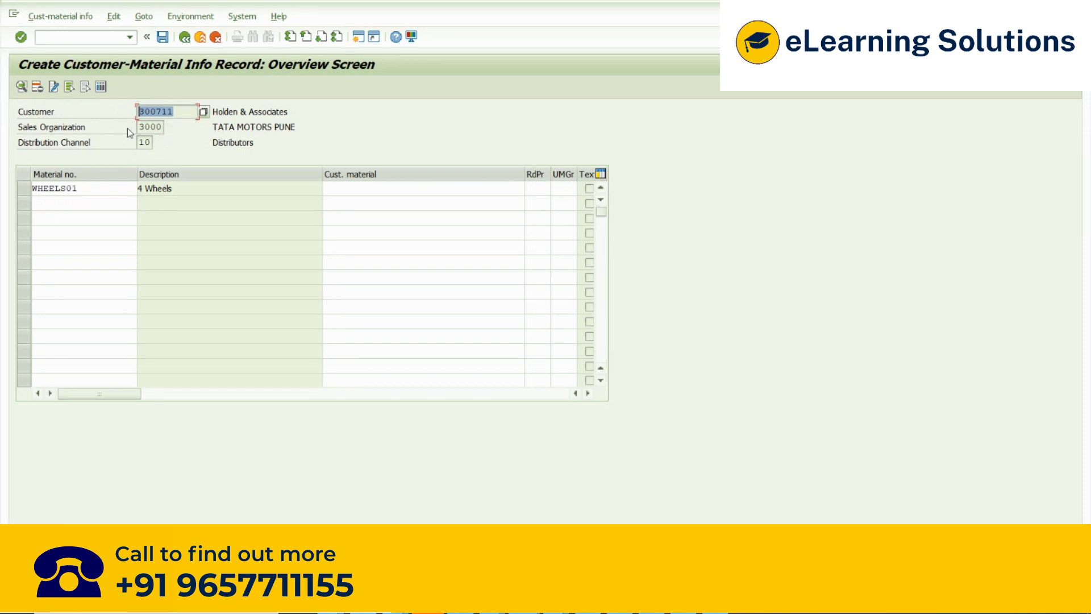
left_click(105, 187)
left_click_drag(104, 185, 22, 192)
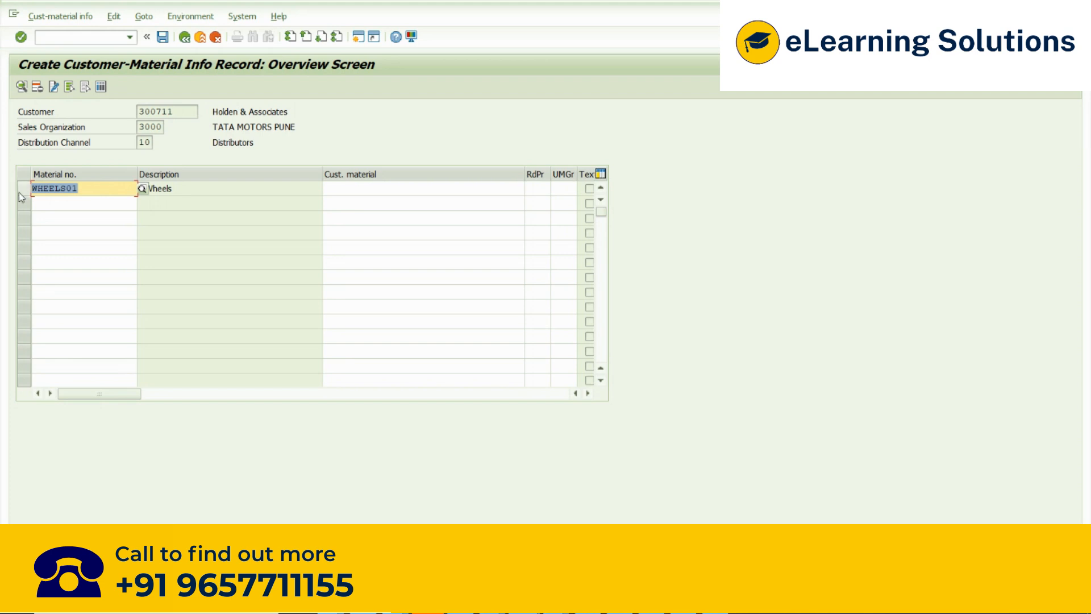
left_click(234, 197)
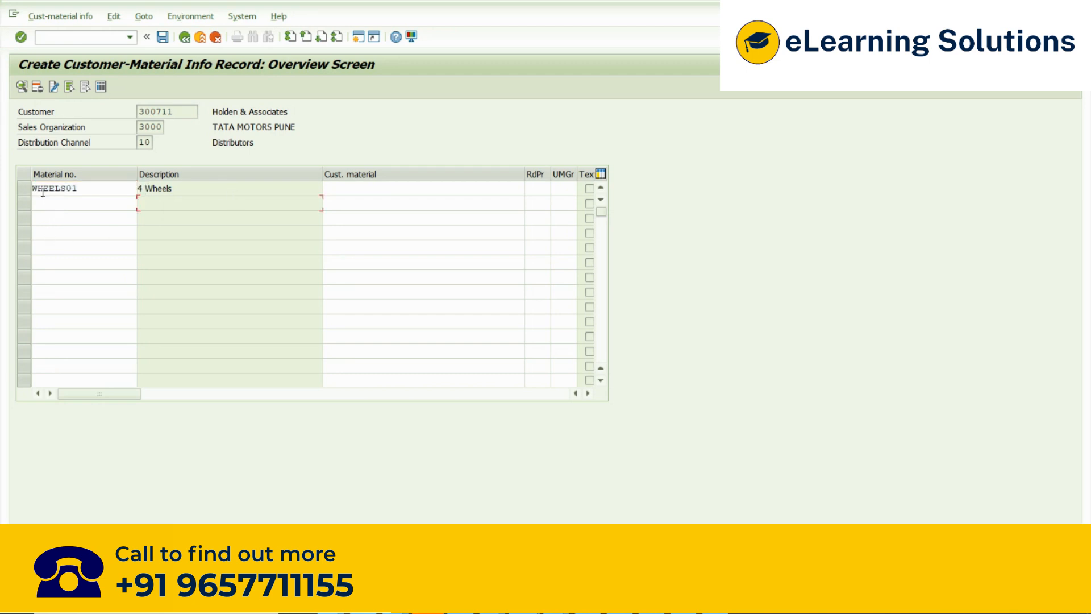
- Select the WHEELS01 row and open its item details
left_click(23, 188)
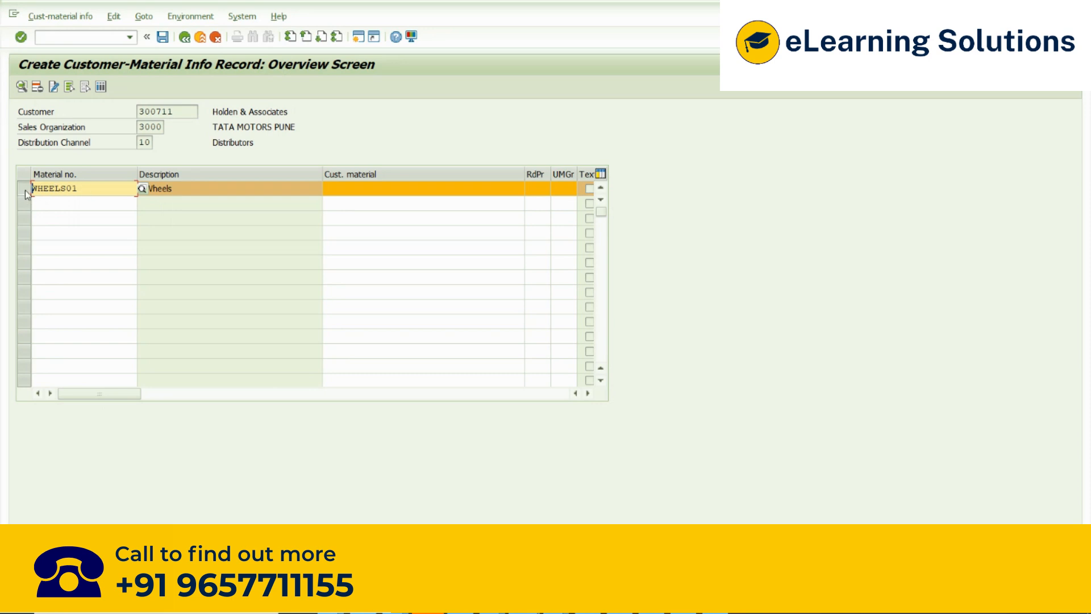
left_click(22, 87)
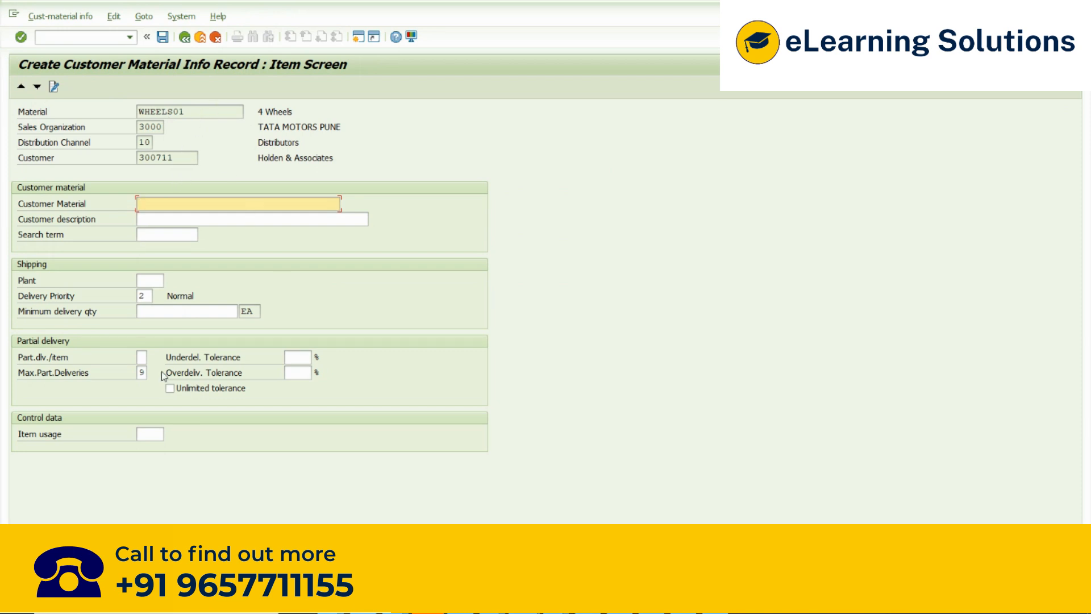
- Compare the company's material number and the customer number with the empty Customer Material field on the item screen
left_click(172, 158)
left_click_drag(172, 158, 130, 158)
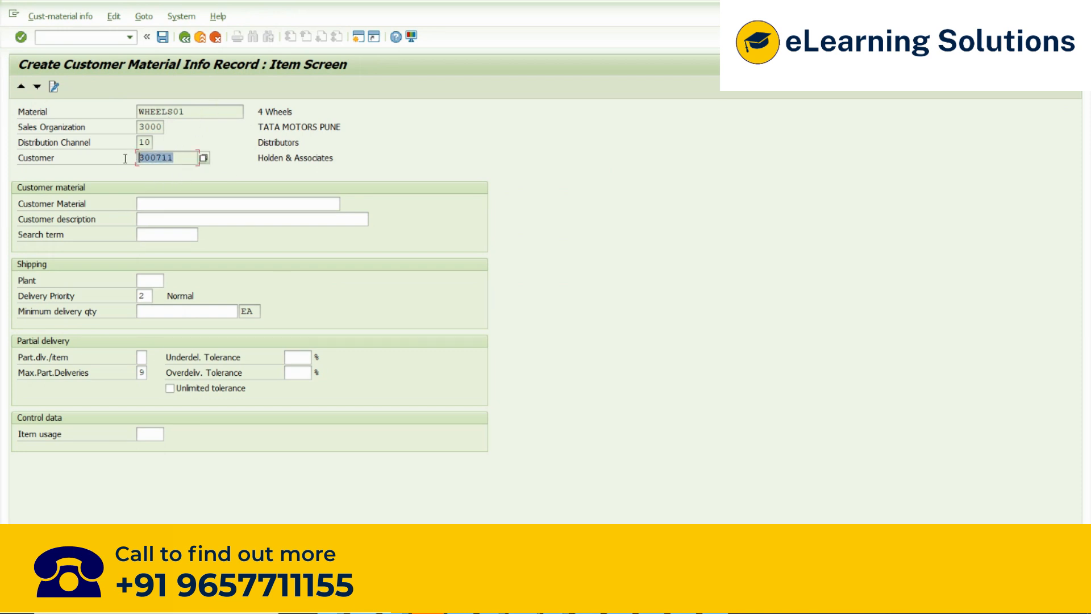
left_click_drag(186, 112, 131, 111)
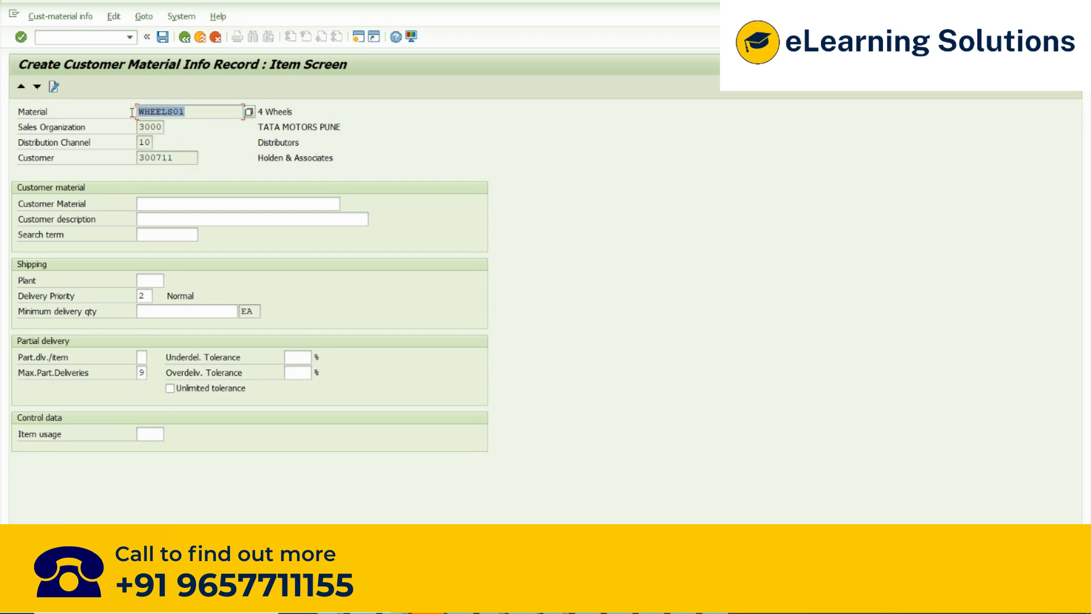
left_click_drag(185, 159, 129, 161)
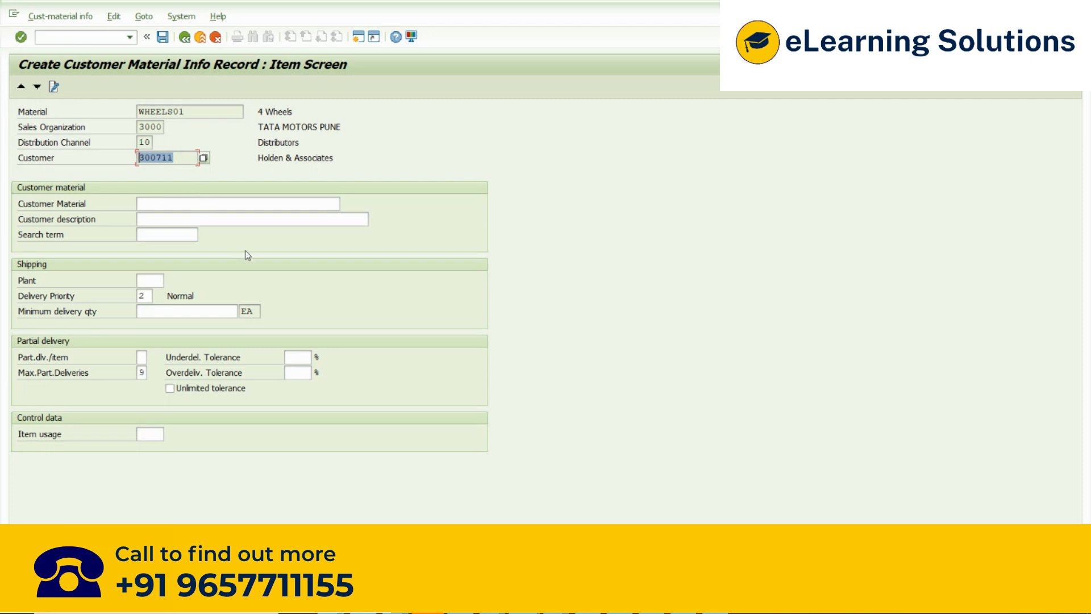
left_click(145, 207)
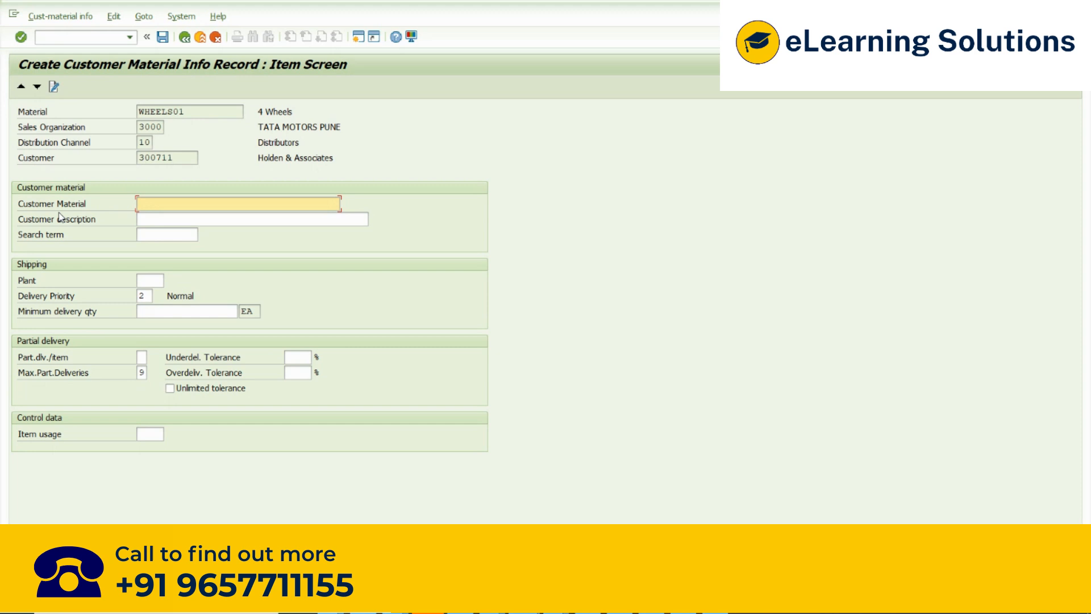
left_click(82, 209)
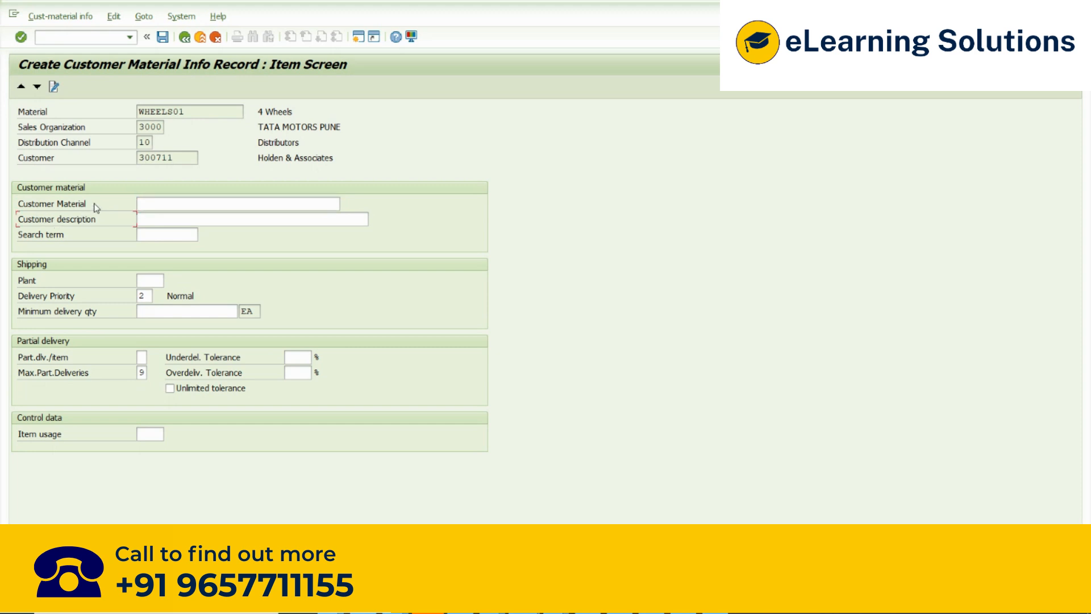
left_click(186, 112)
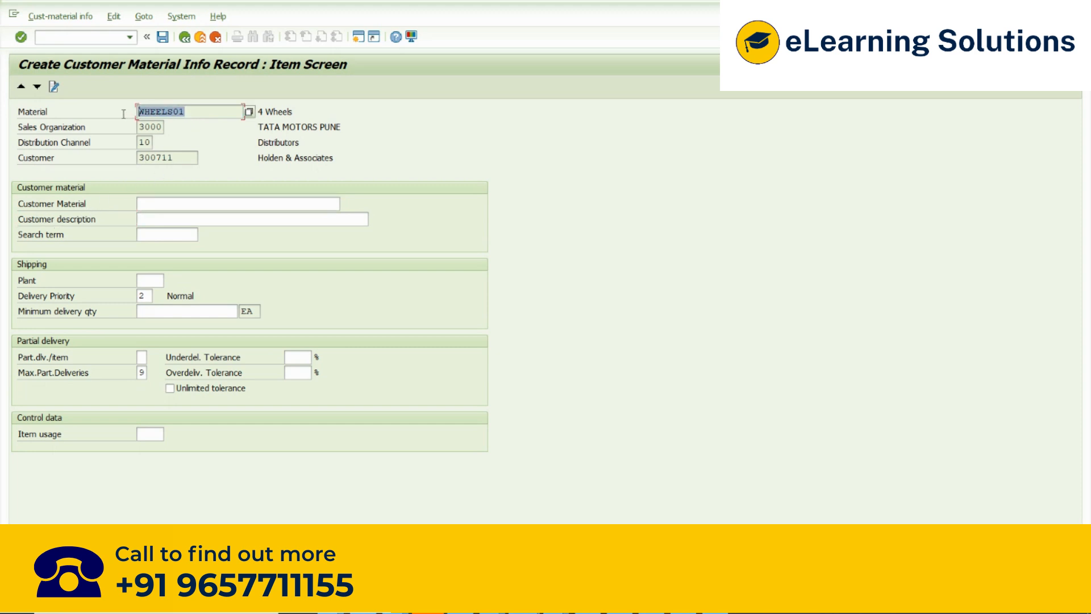
left_click(159, 203)
left_click_drag(192, 112, 119, 118)
left_click_drag(194, 112, 127, 112)
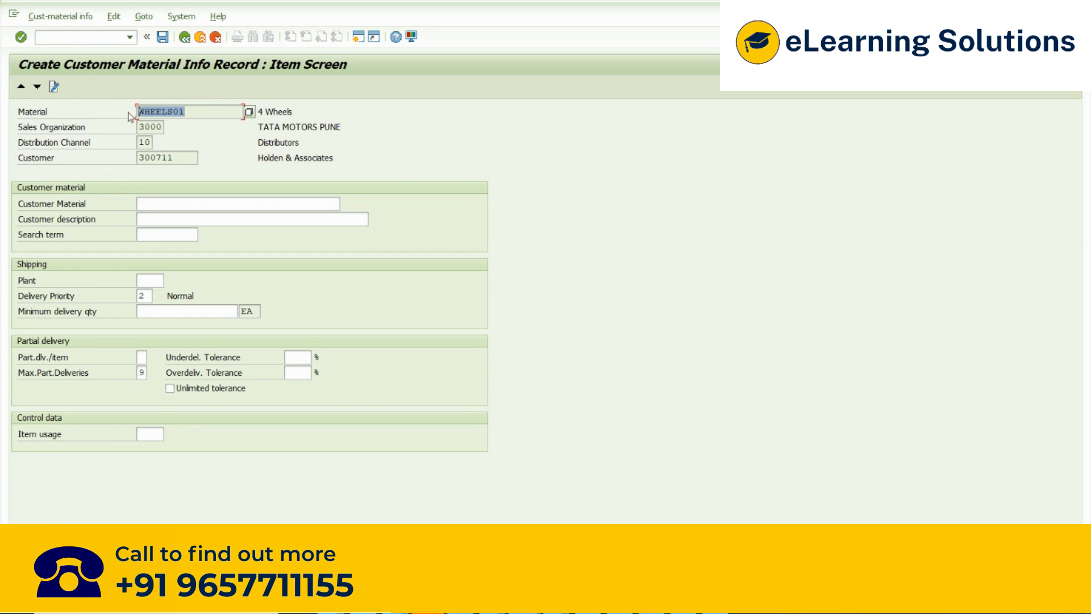
left_click(153, 203)
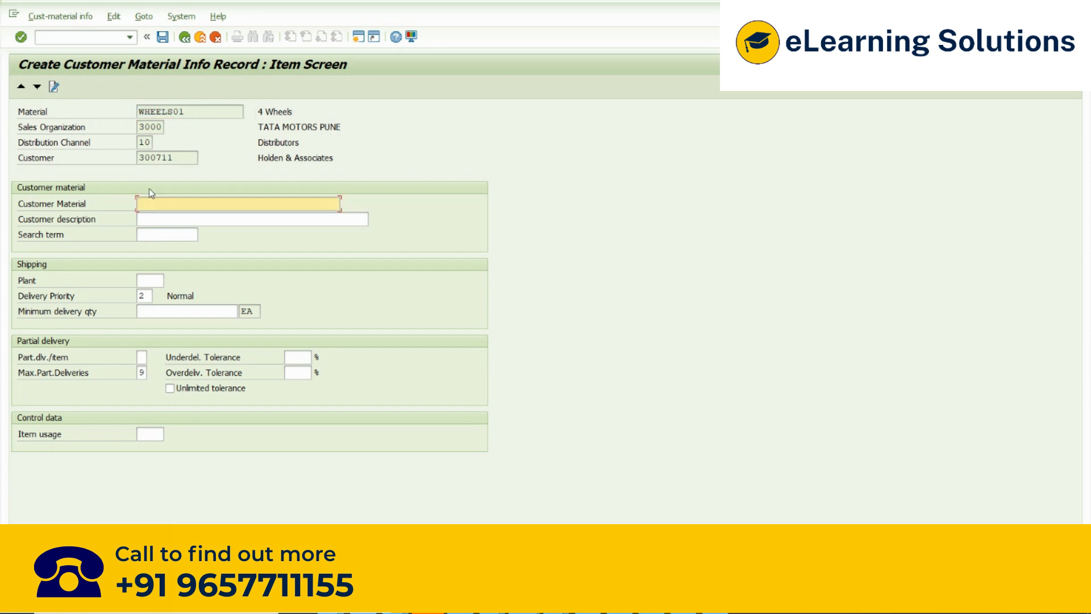
type("WE")
key("BackSpace")
key("BackSpace")
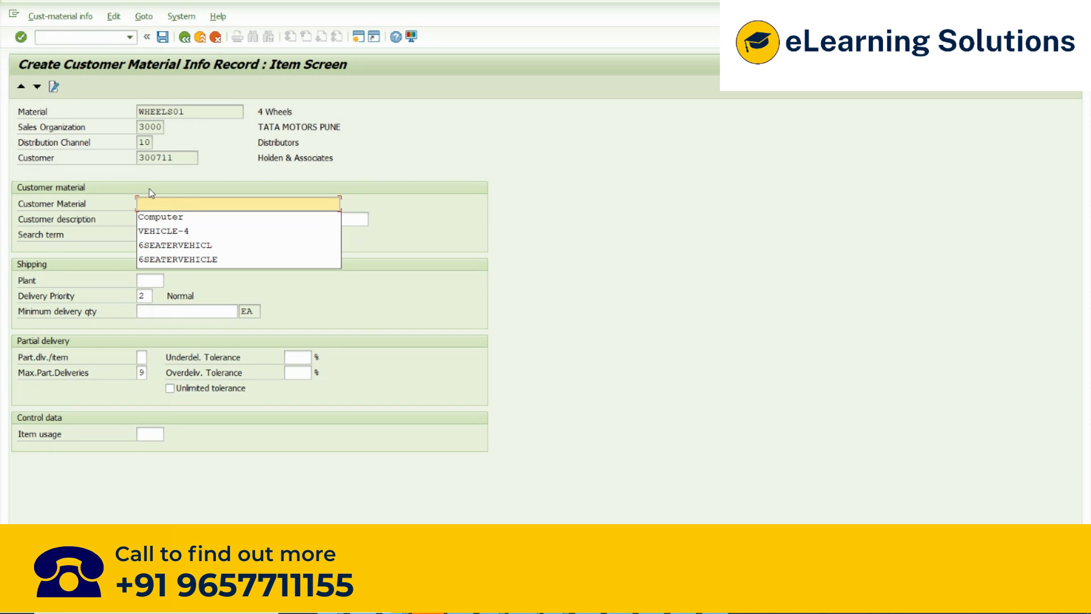
type("WE")
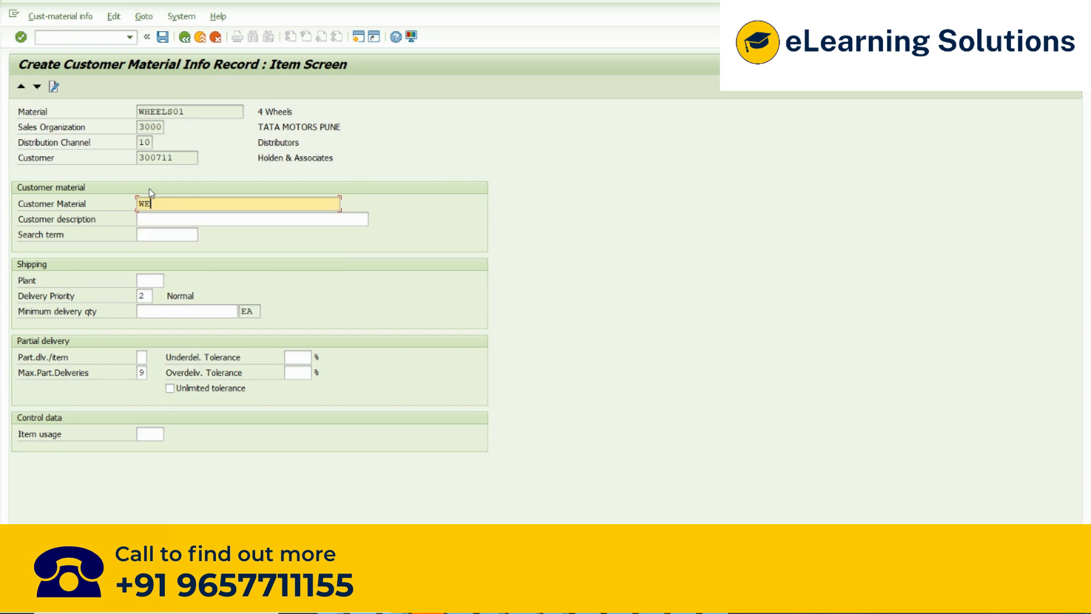
key("BackSpace")
type("H")
key("BackSpace")
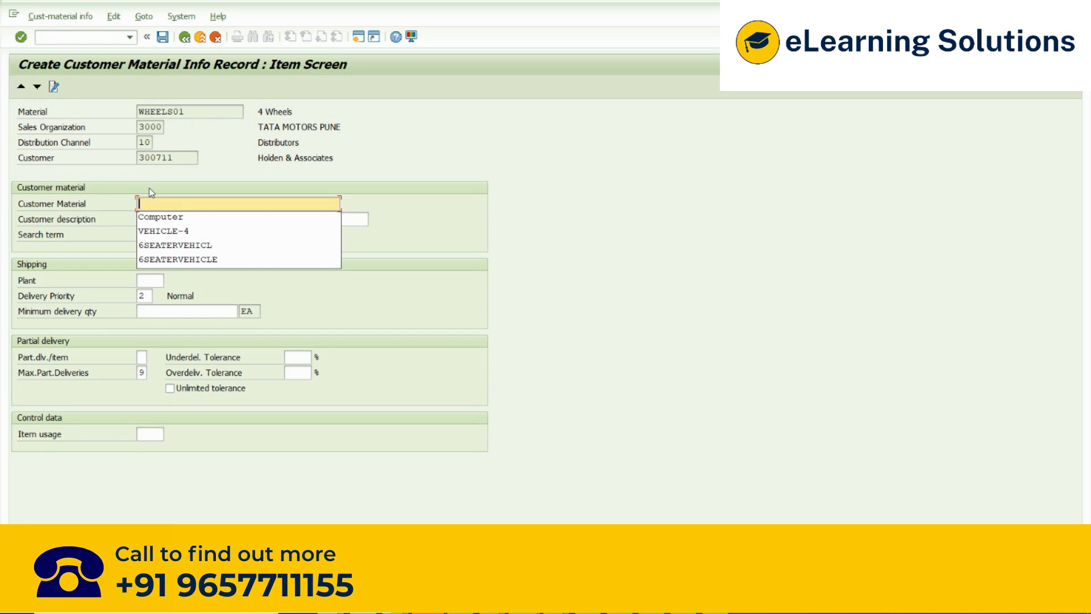
type("WHE")
key("BackSpace")
type("HEEL")
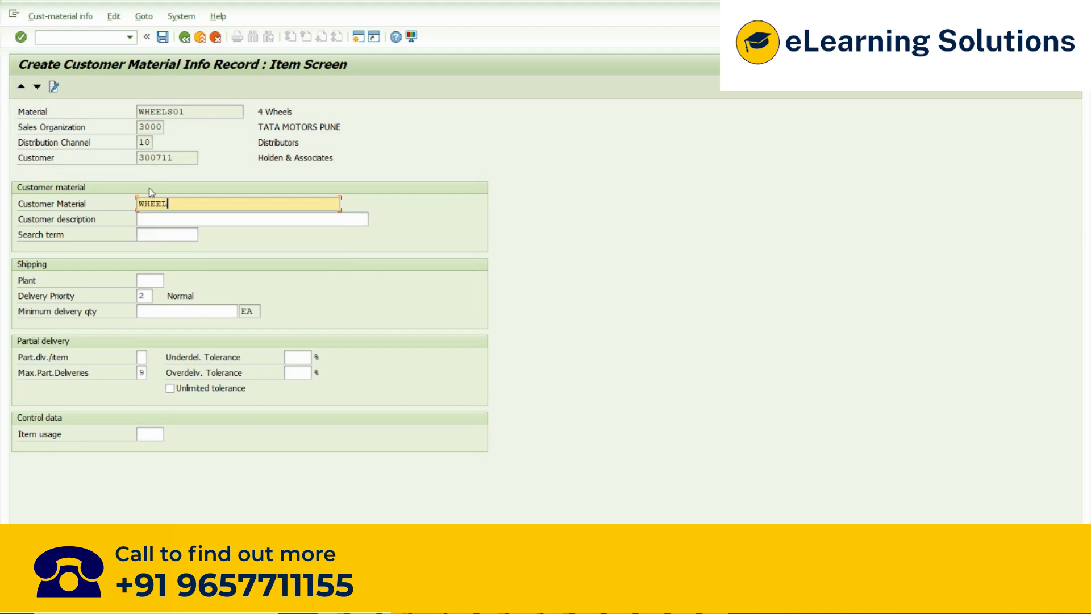
key("BackSpace")
key("BackSpace")
key("BackSpace")
key("BackSpace")
key("BackSpace")
- Enter TYRE as the customer's own material number
type("Tyr")
key("BackSpace")
key("BackSpace")
key("BackSpace")
type("TYRE")
double_click(141, 204)
left_click(187, 205)
type("0")
key("BackSpace")
left_click_drag(177, 203, 130, 207)
- Extend the customer material number to TYRE01 and compare it with the company's material number WHEELS01
double_click(196, 112)
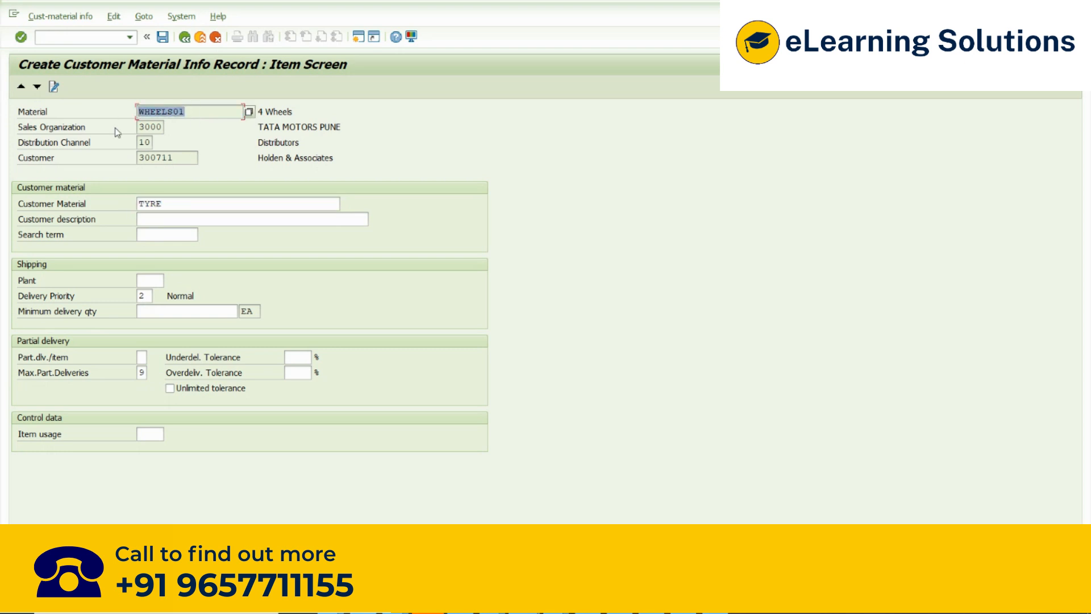
left_click_drag(171, 208, 97, 204)
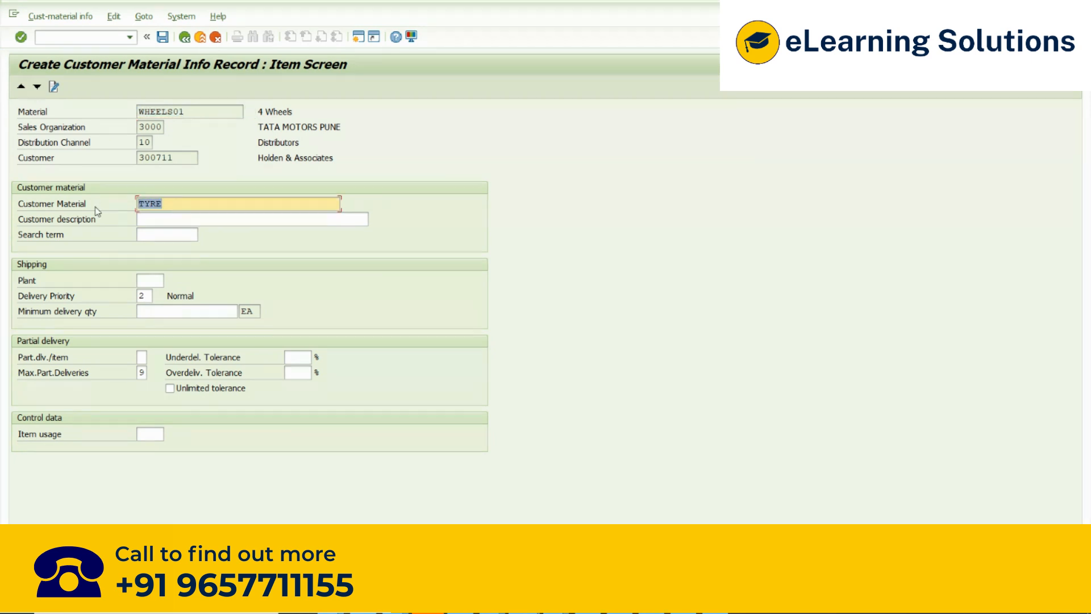
left_click_drag(165, 205, 118, 202)
left_click(161, 203)
type("01")
left_click_drag(188, 203, 138, 211)
left_click_drag(191, 111, 126, 114)
left_click_drag(184, 203, 114, 205)
- Enter Alloy Wheels as the customer description of the material
left_click(163, 222)
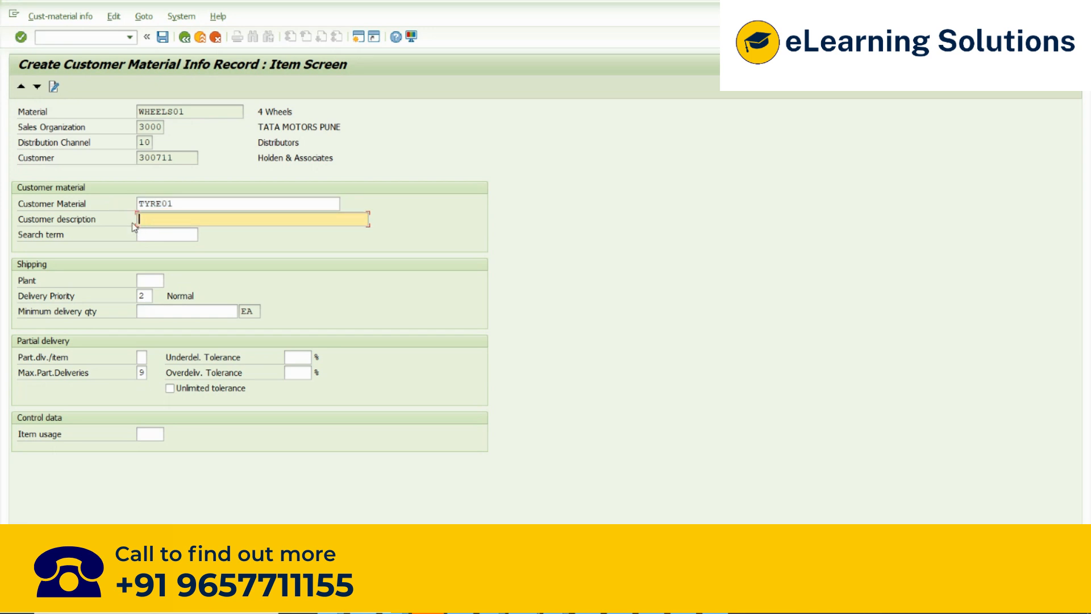
type("B")
key("BackSpace")
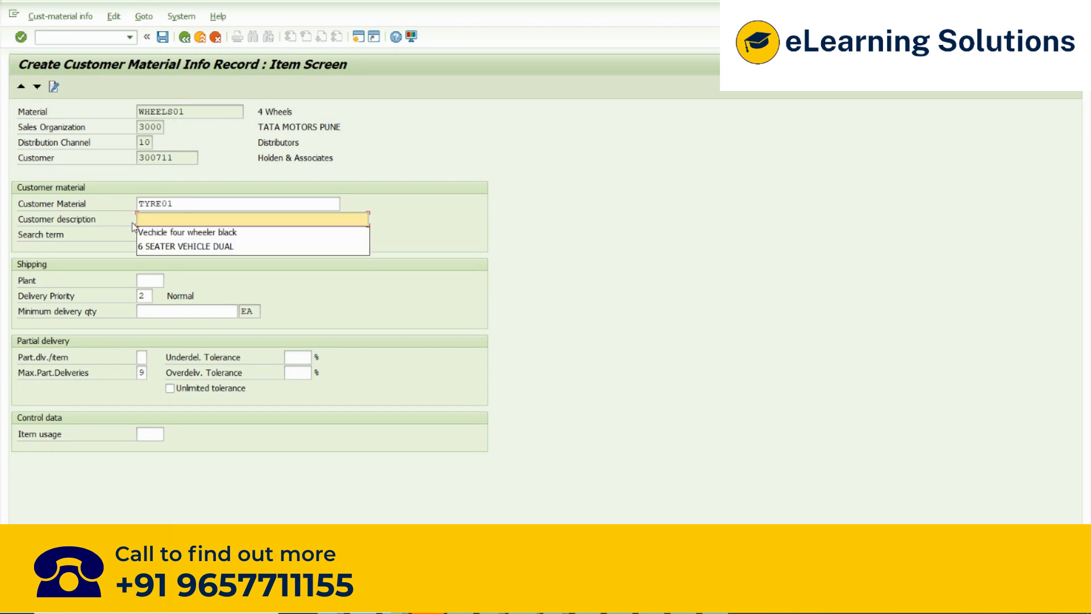
left_click(147, 220)
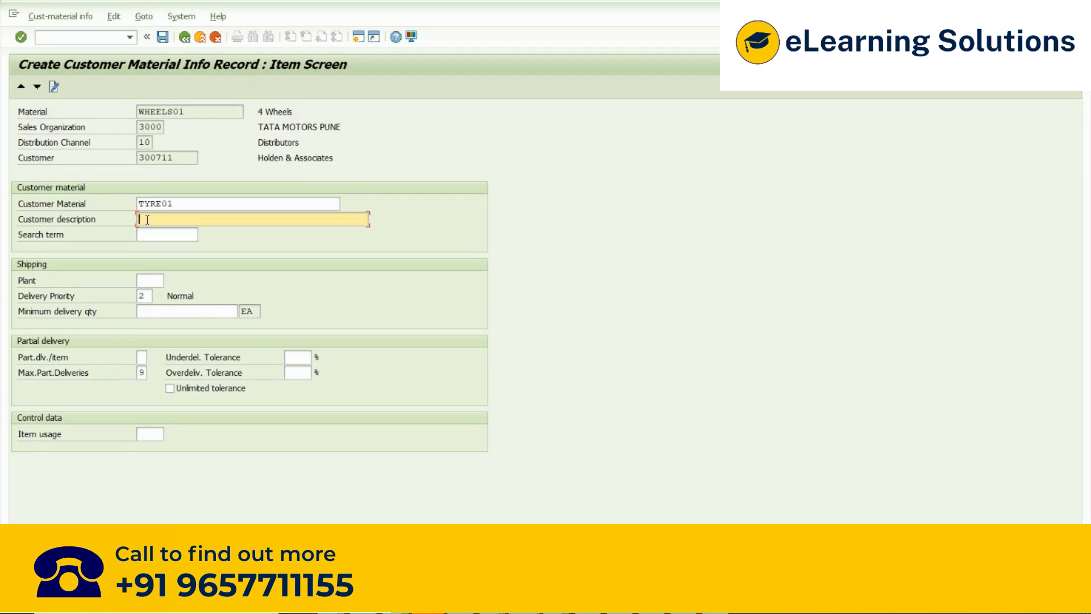
type("Allow")
key("BackSpace")
type("y")
type("Wheels")
- Compare the customer's material number and description with the company's material description and the customer number
left_click_drag(214, 222, 103, 219)
left_click_drag(300, 109, 239, 105)
left_click_drag(195, 219, 123, 227)
left_click_drag(194, 158, 133, 166)
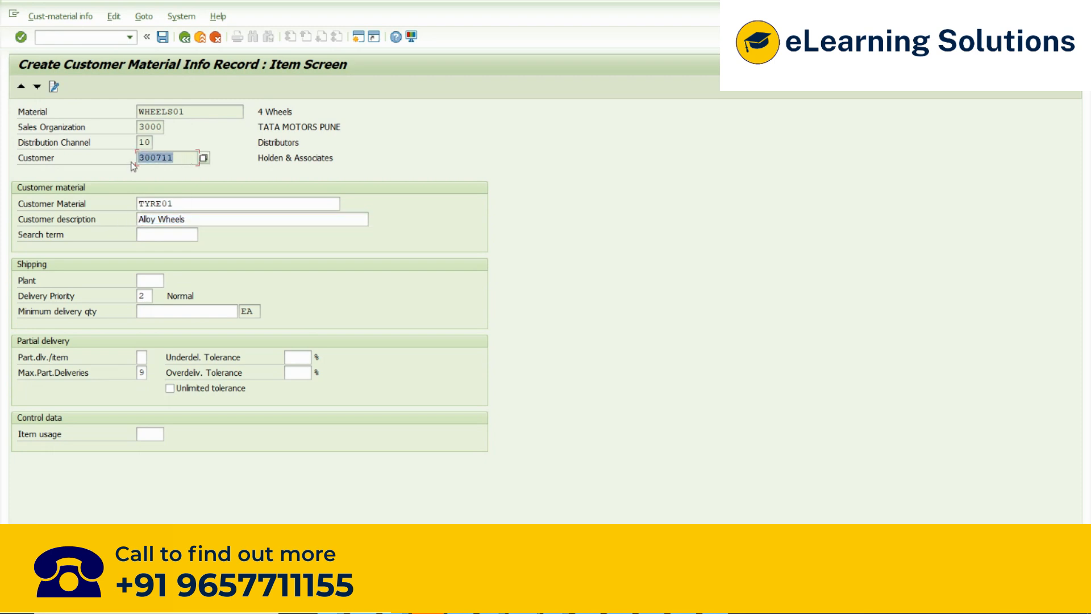
left_click_drag(295, 109, 232, 112)
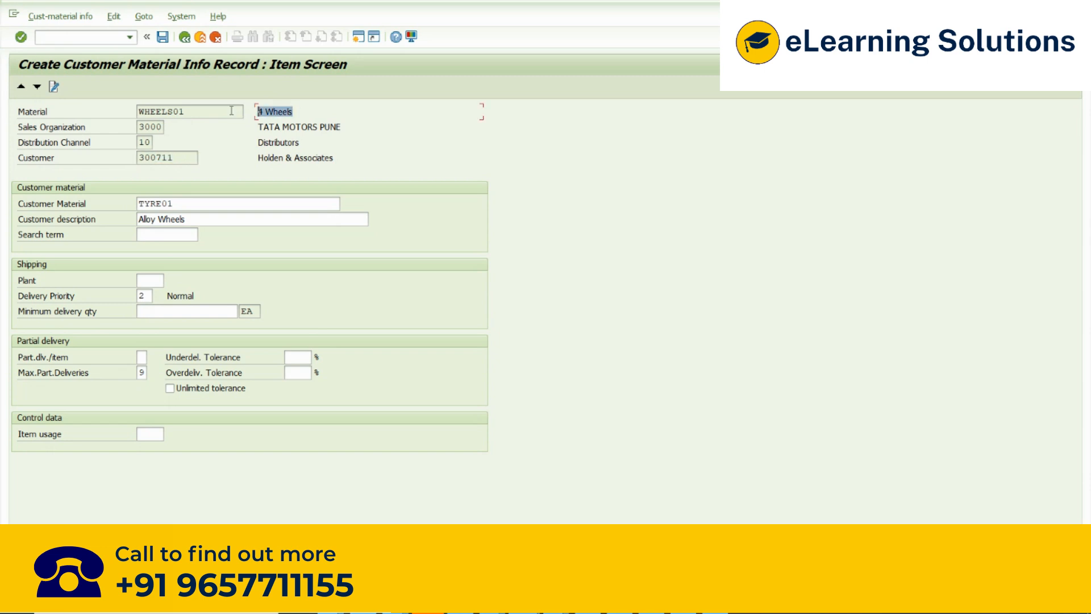
left_click_drag(206, 222, 134, 228)
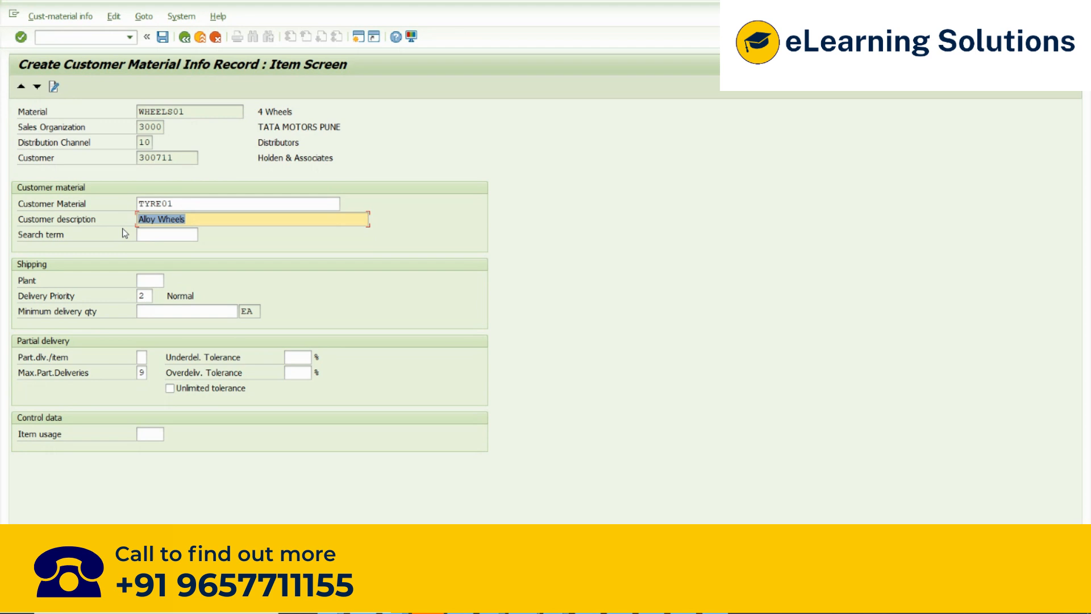
left_click(276, 113)
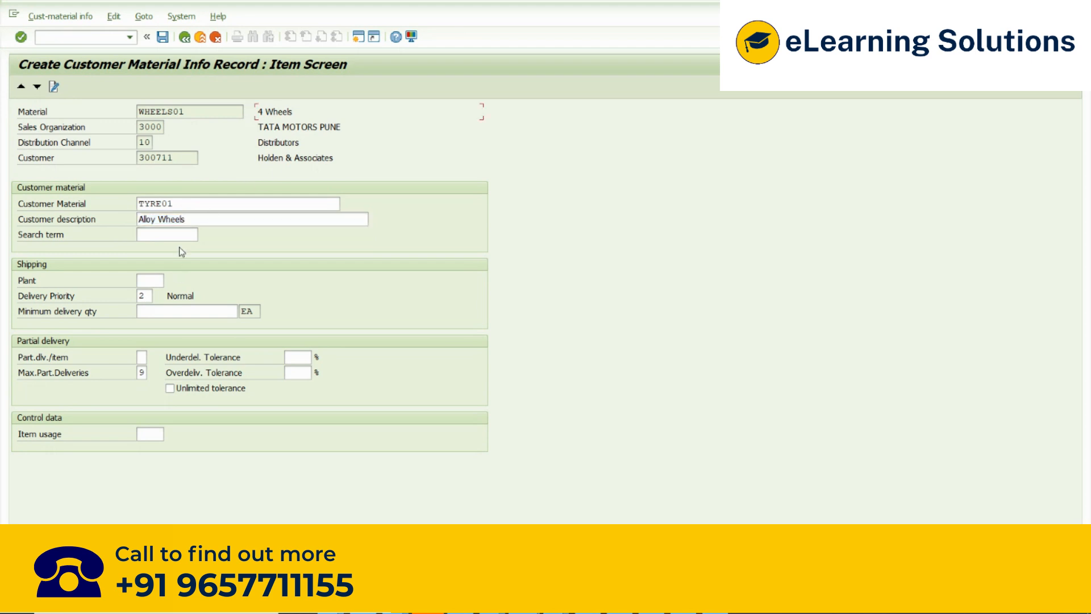
left_click(196, 222)
left_click_drag(197, 223, 137, 227)
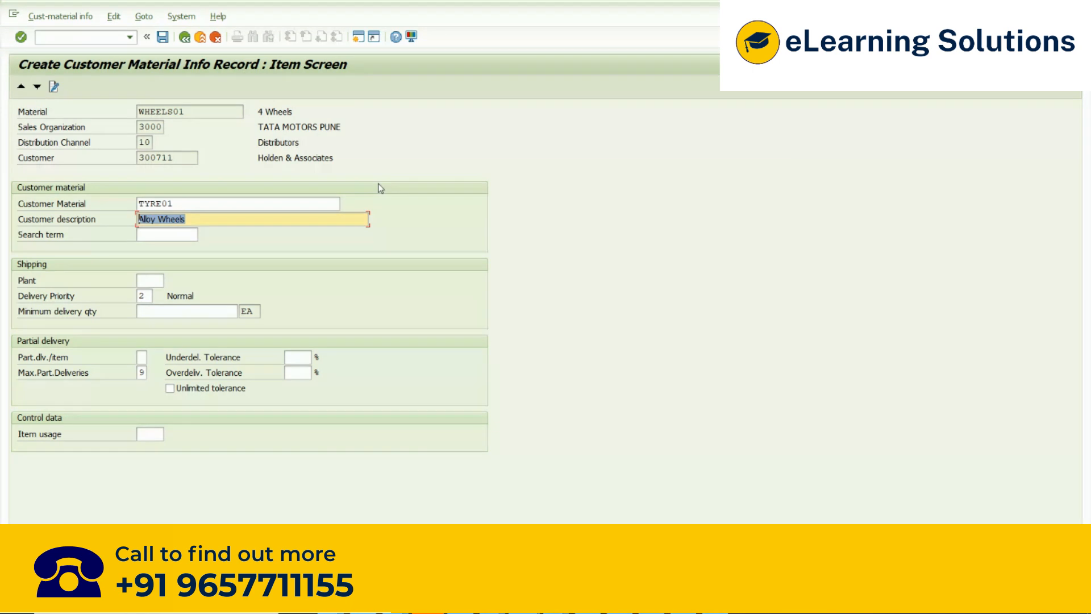
left_click_drag(219, 205, 107, 215)
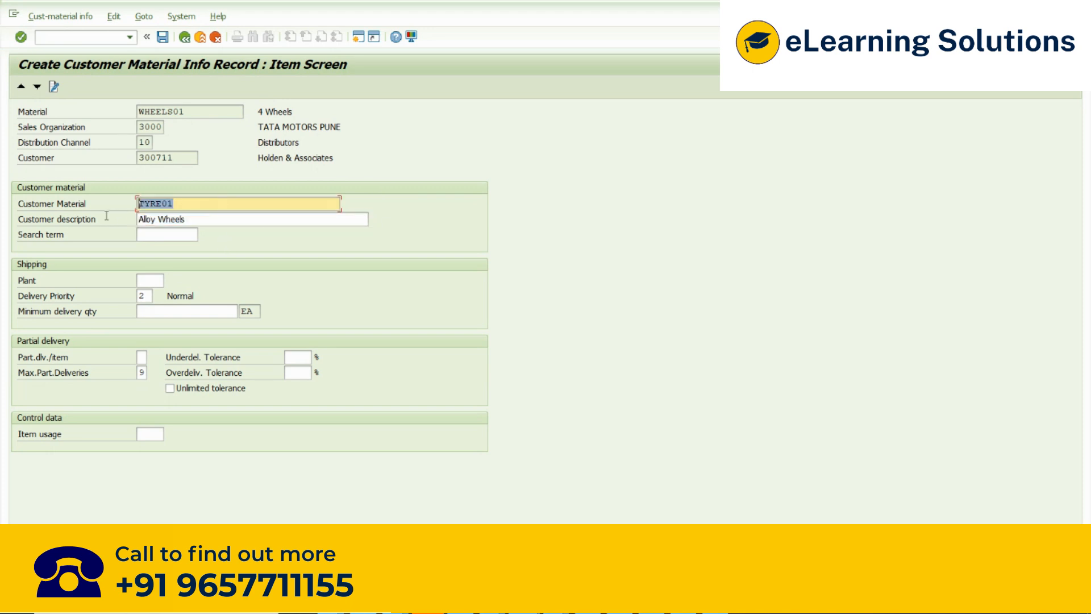
left_click_drag(214, 219, 127, 233)
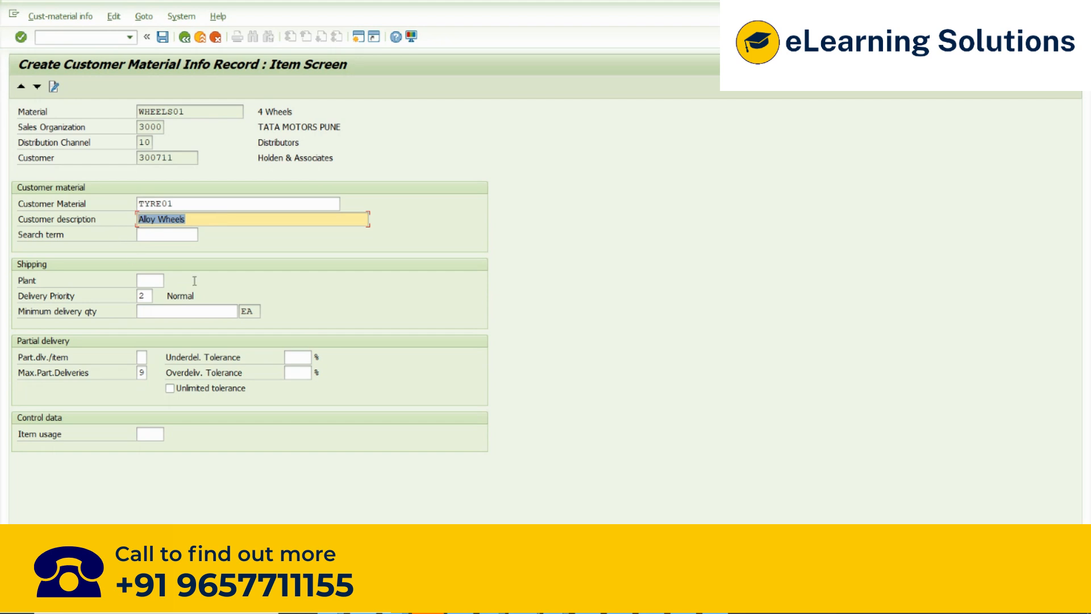
- Go through the plant, delivery priority and minimum delivery quantity fields of the shipping data
left_click(149, 281)
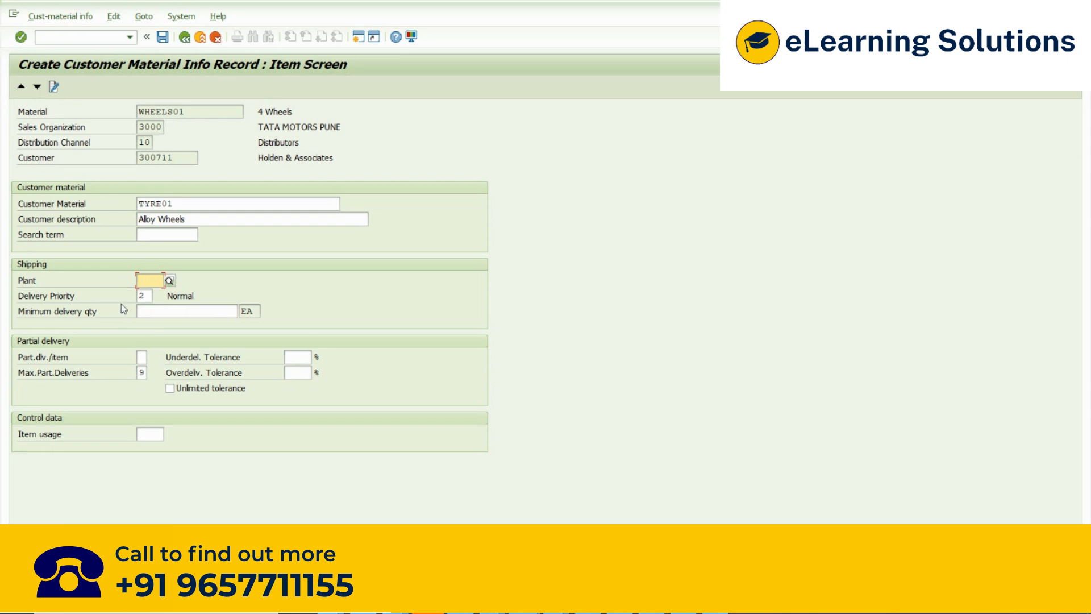
key("Tab")
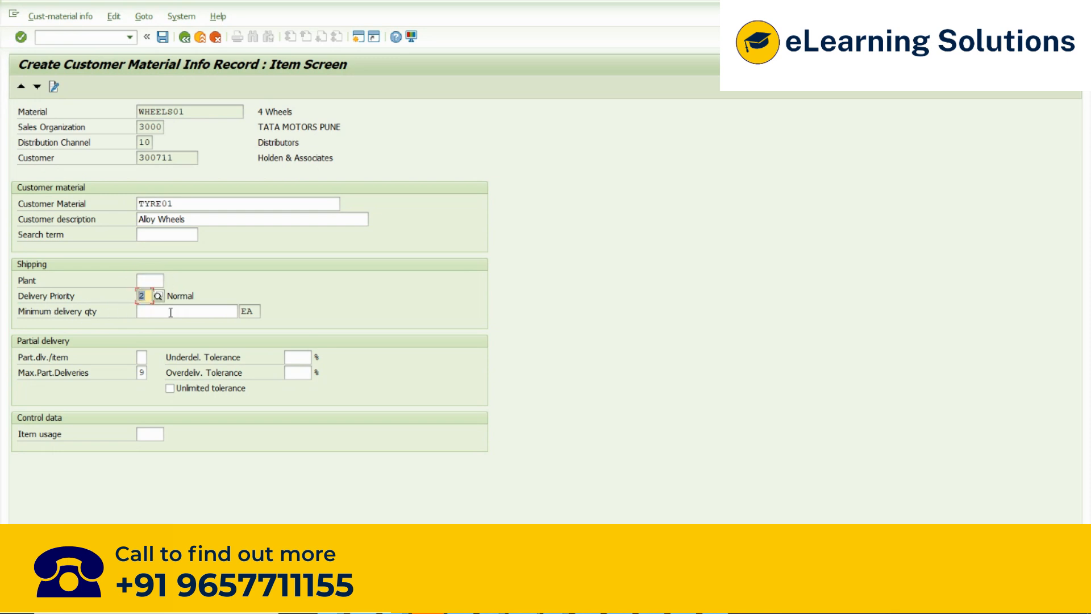
left_click(170, 312)
left_click(76, 312)
left_click(143, 296)
left_click(154, 314)
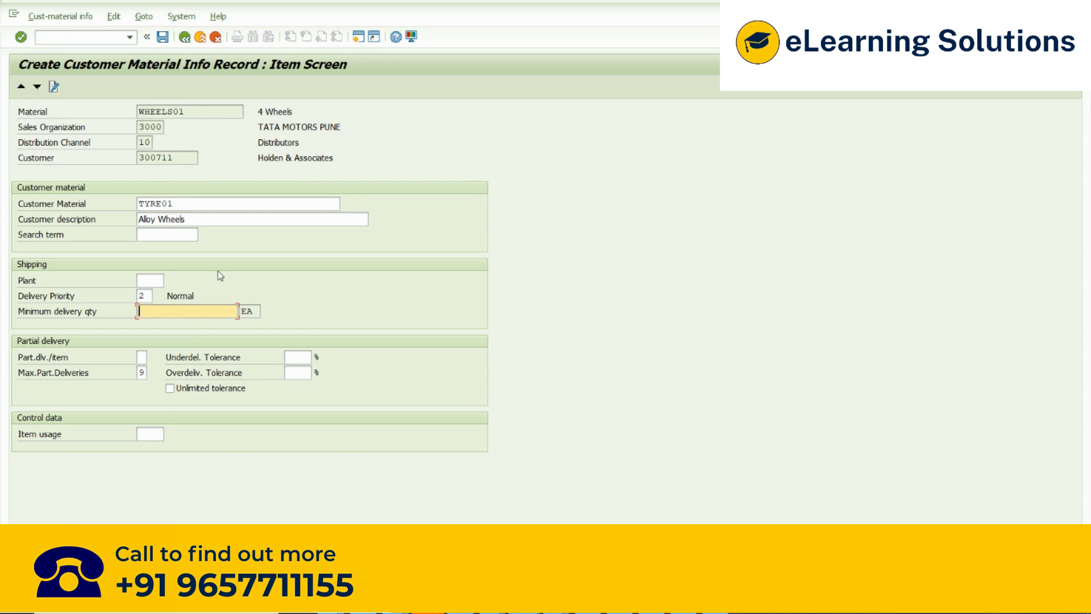
- Set the delivering plant in the shipping data to 3000
left_click(146, 281)
type("3")
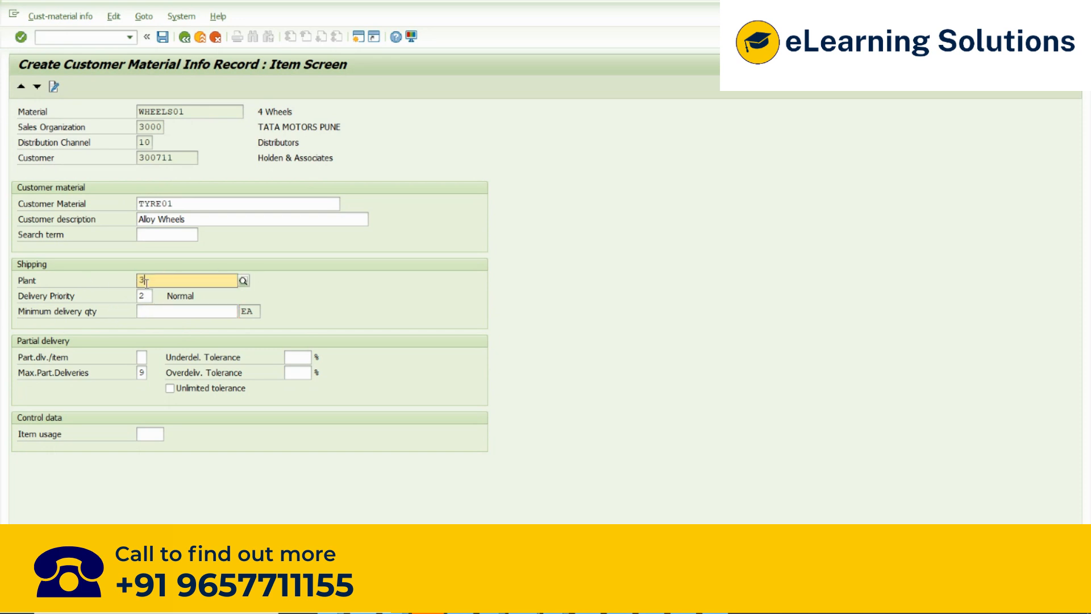
type("000")
left_click(351, 240)
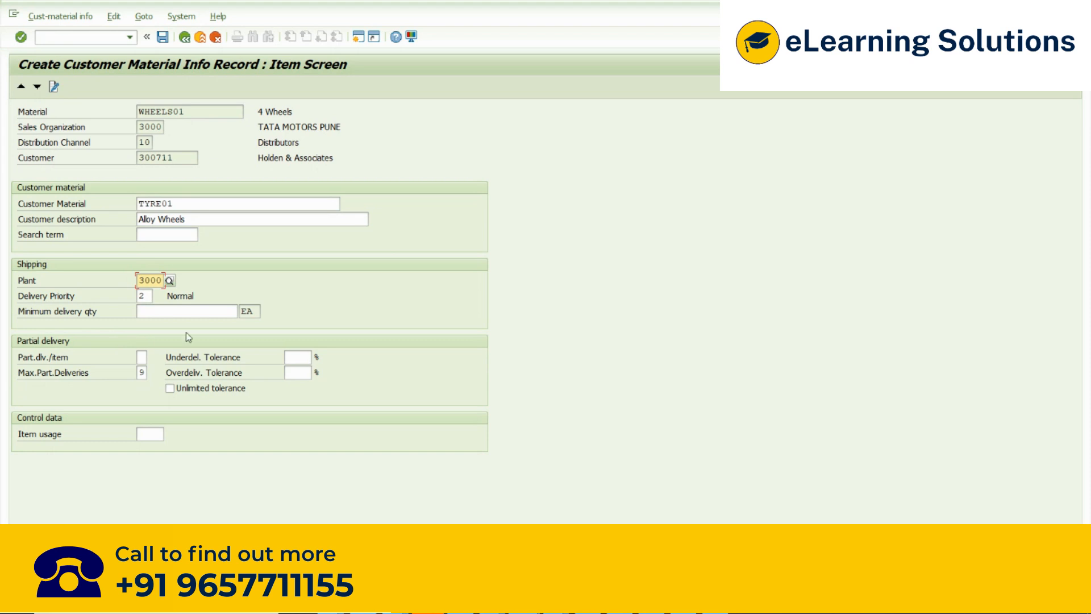
- Set the minimum delivery quantity for the customer to 1000 EA
left_click(172, 311)
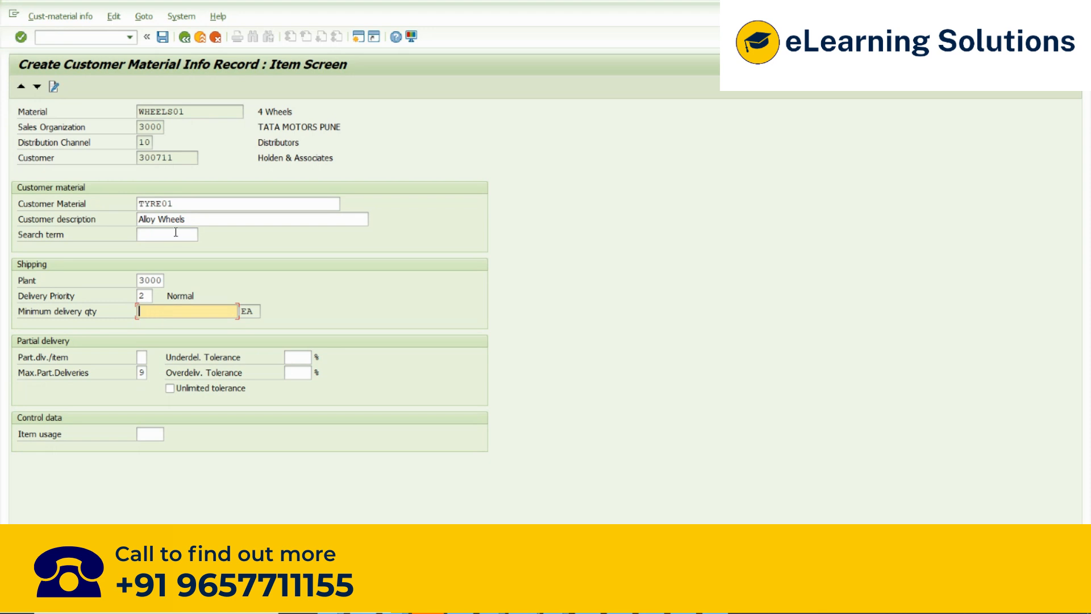
double_click(175, 157)
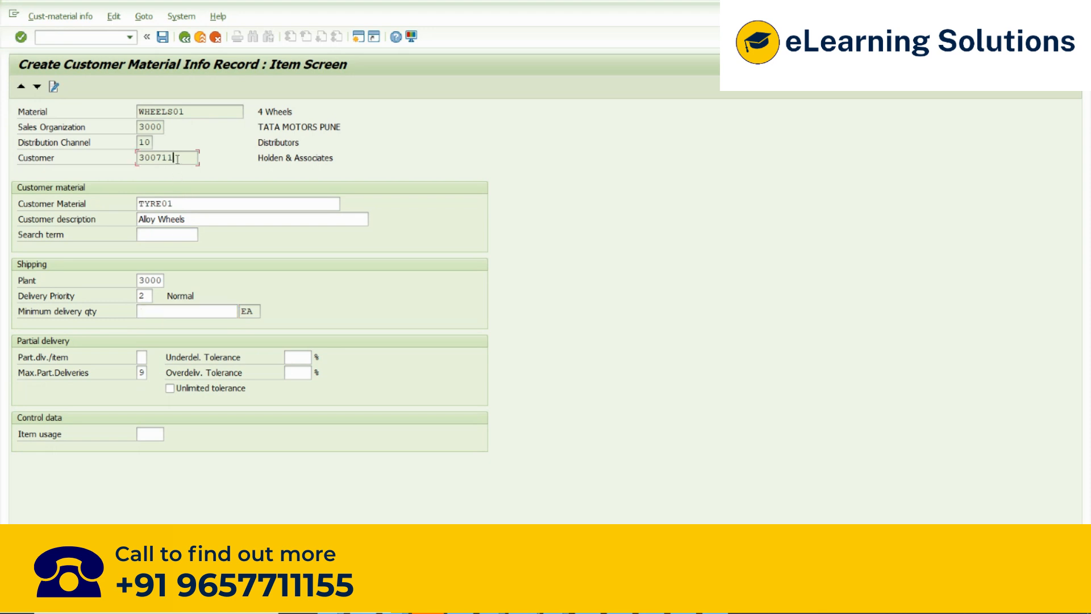
left_click(154, 312)
type("1000")
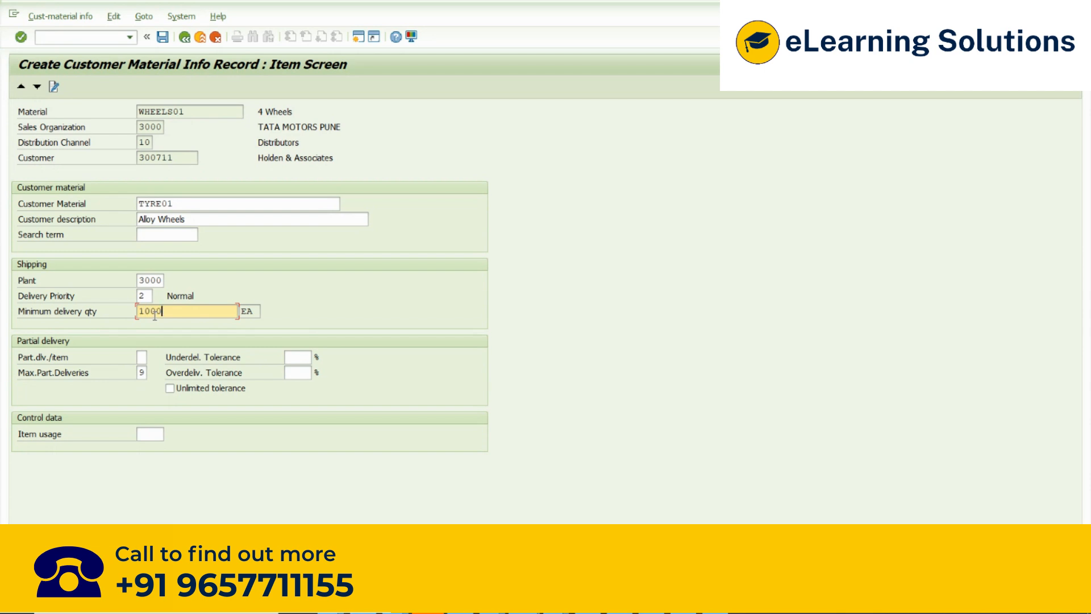
- Review the minimum delivery quantity together with the material and the customer it applies to
left_click_drag(178, 315, 127, 314)
left_click_drag(188, 112, 125, 112)
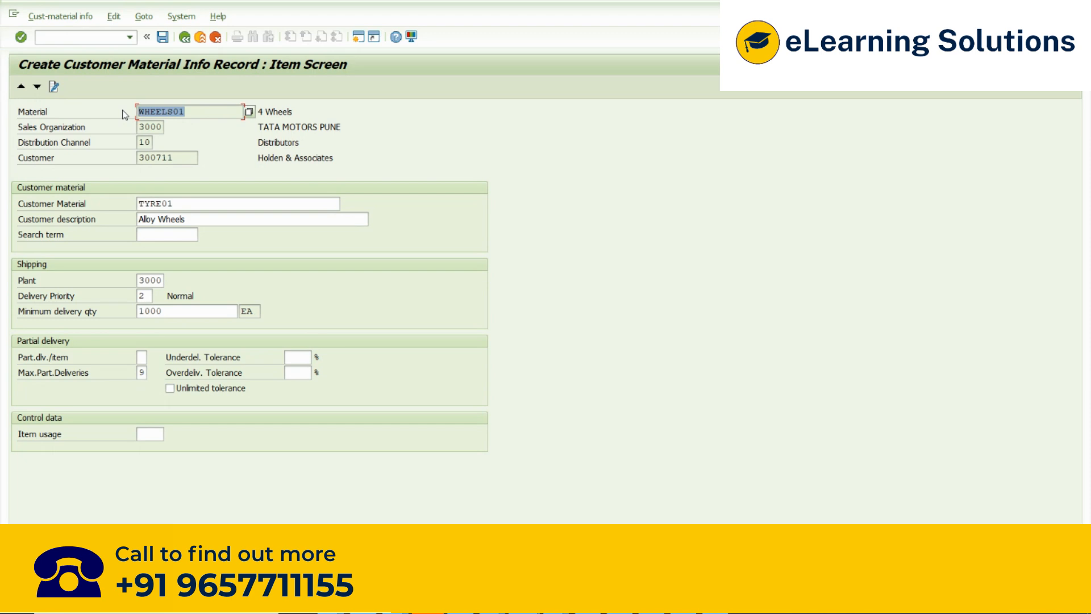
left_click_drag(166, 314, 135, 313)
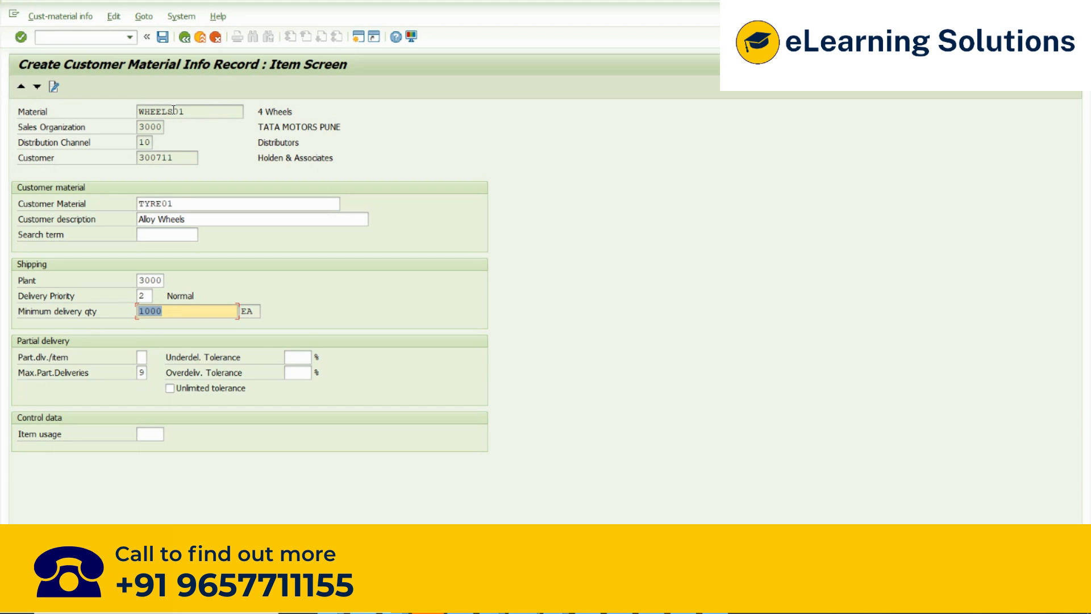
left_click_drag(169, 314, 125, 321)
left_click_drag(186, 158, 113, 159)
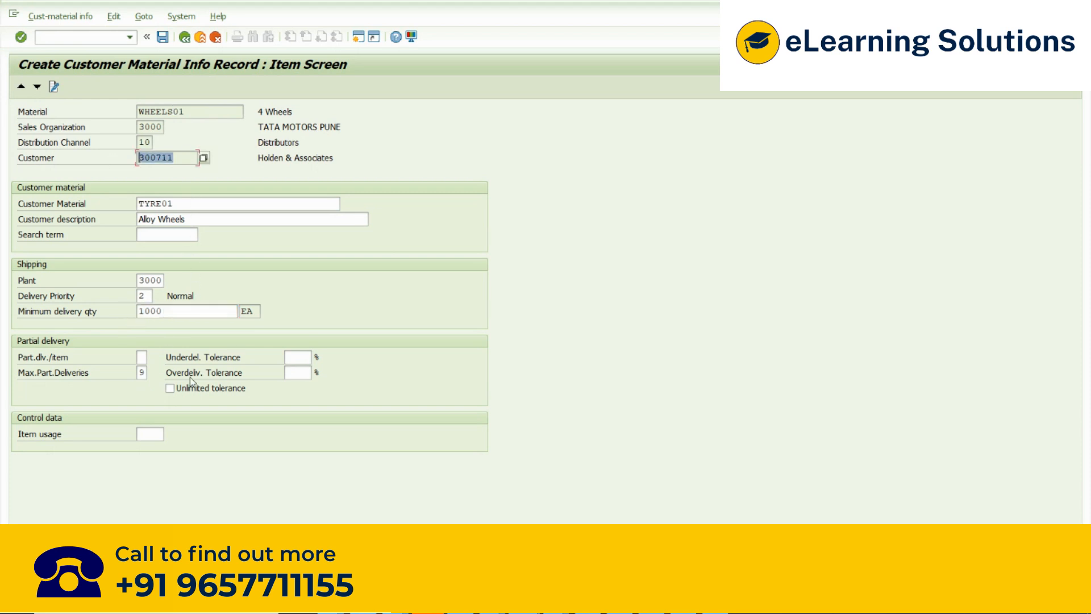
left_click_drag(167, 314, 128, 311)
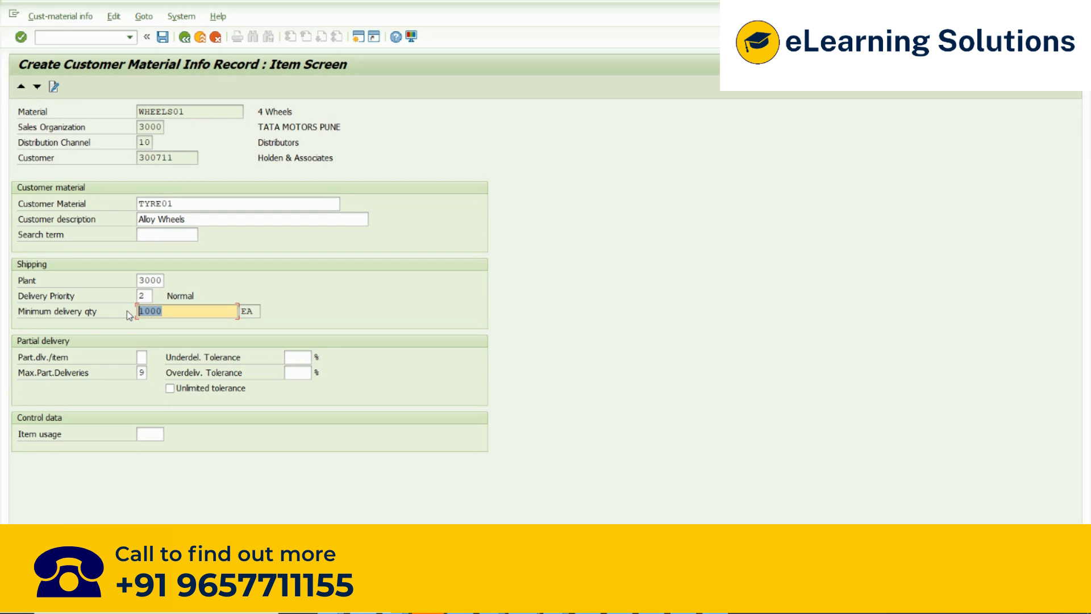
- Clear the minimum delivery quantity and go to the underdelivery tolerance of the partial delivery data
left_click_drag(164, 312, 134, 313)
key("BackSpace")
left_click(303, 358)
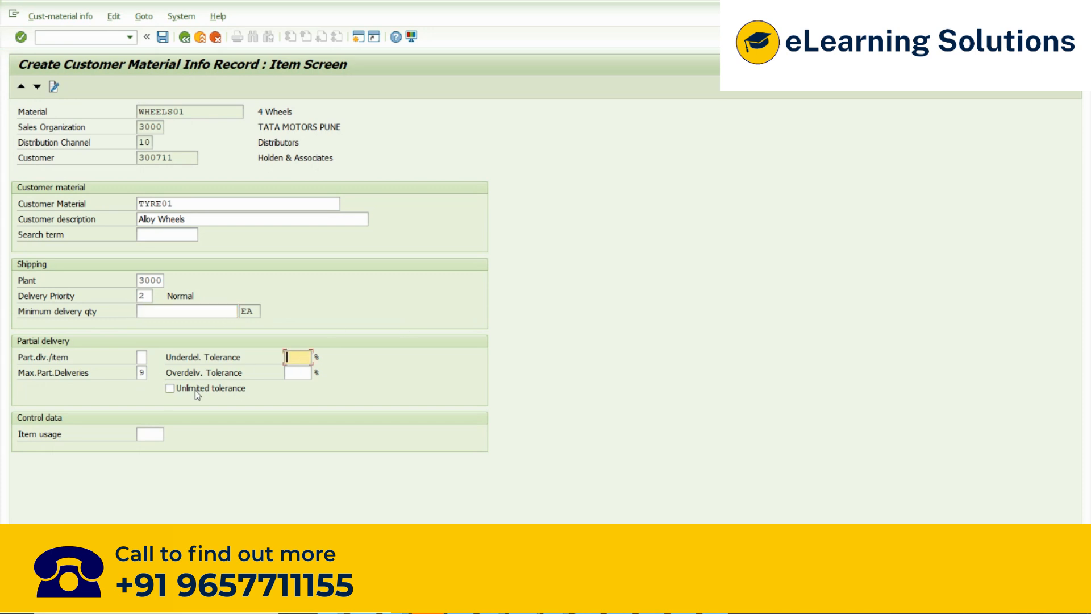
- Review the partial delivery fields: partial delivery per item, maximum partial deliveries, and the underdelivery and overdelivery tolerances
left_click(141, 356)
left_click(141, 372)
left_click(303, 357)
left_click(301, 373)
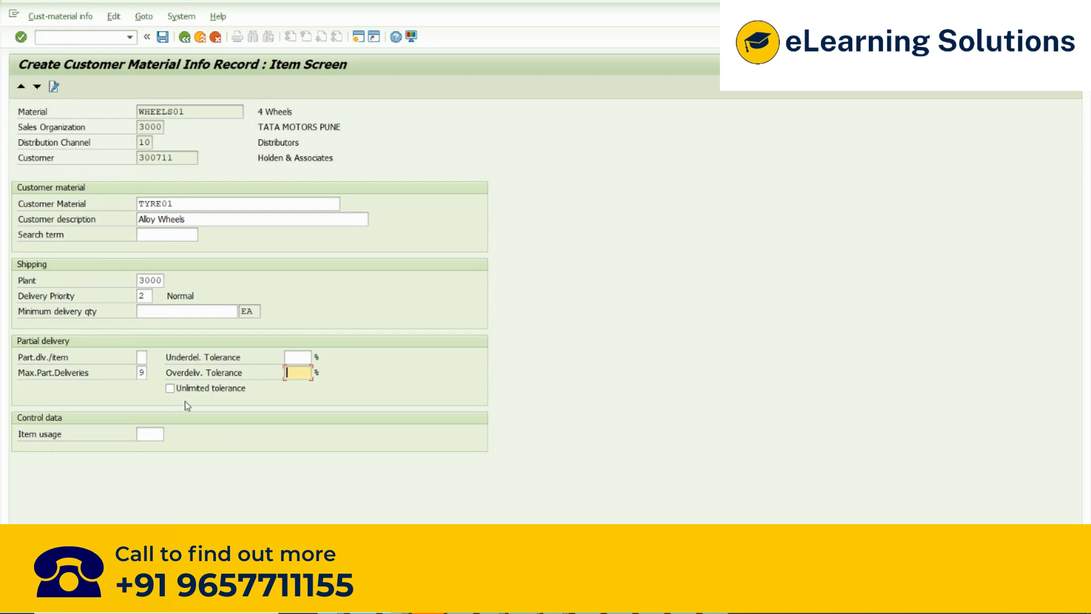
left_click(141, 357)
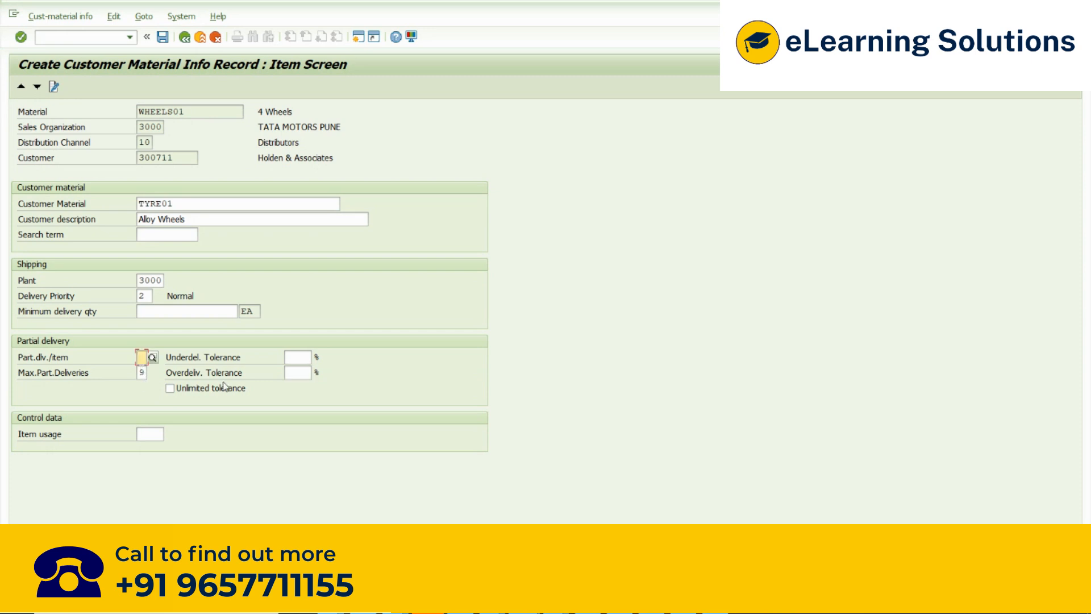
left_click(297, 358)
left_click(297, 373)
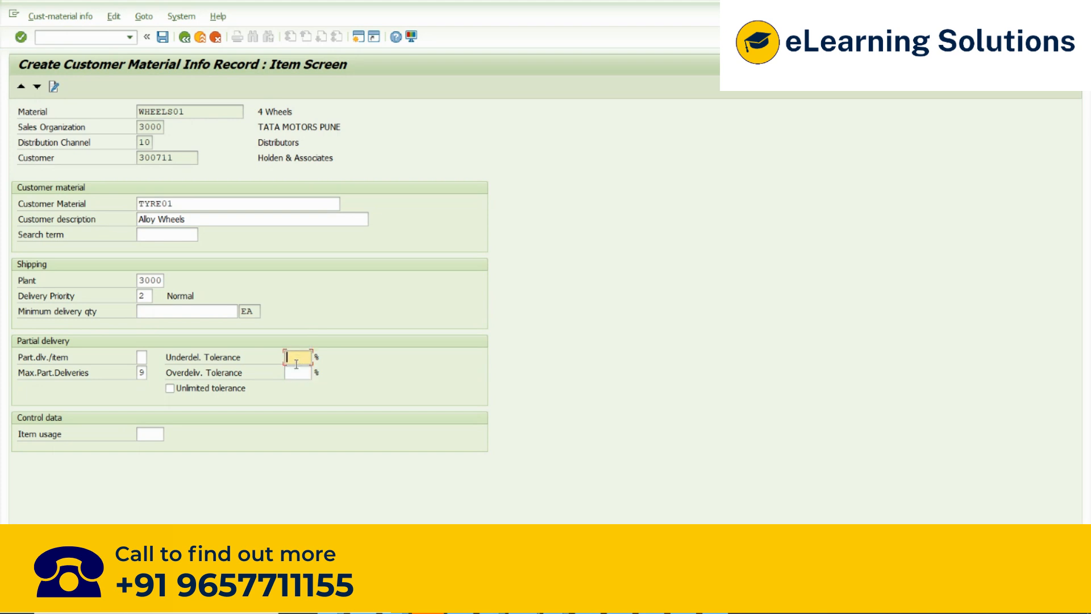
left_click(296, 356)
- Examine the possible values for partial delivery at item level, including only complete delivery, and close the list without choosing one
left_click(142, 360)
left_click(157, 364)
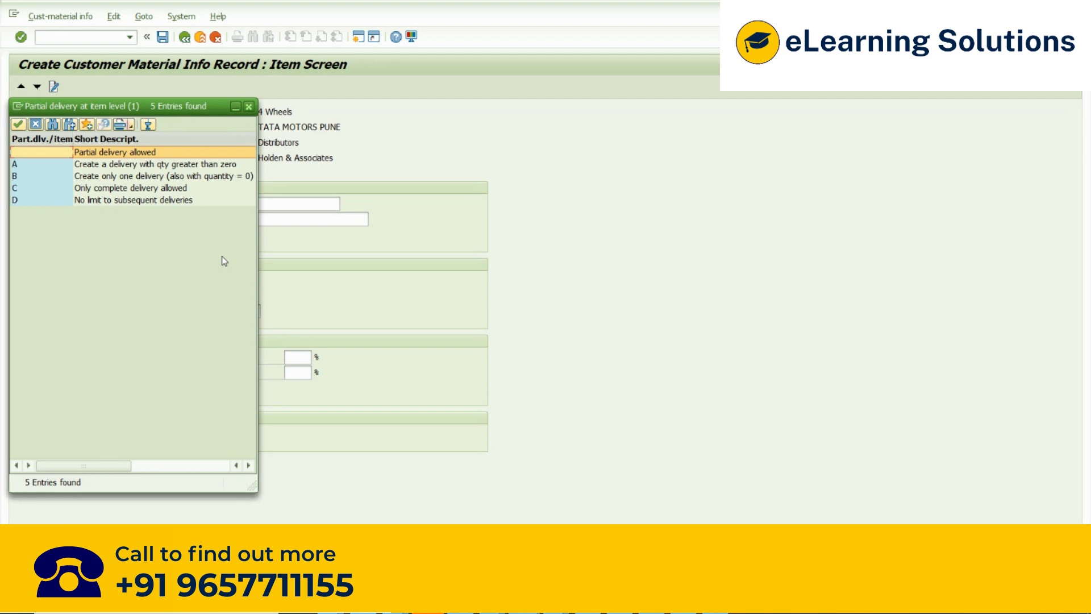
left_click(91, 192)
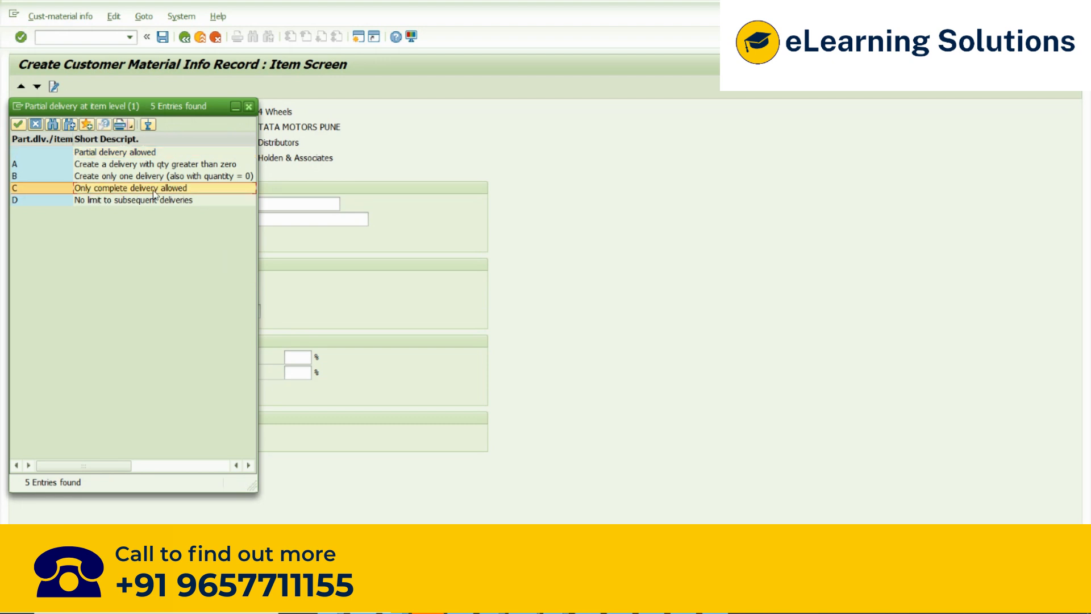
left_click(249, 107)
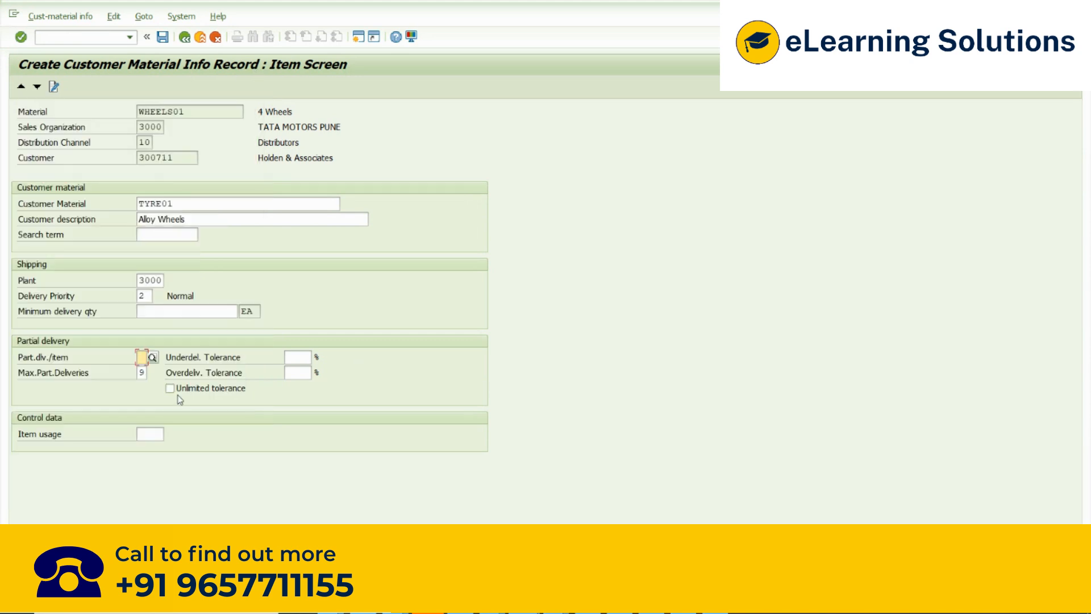
- Review the maximum partial deliveries, customer description and item usage together with the record's material and customer
double_click(142, 372)
left_click_drag(175, 205, 102, 223)
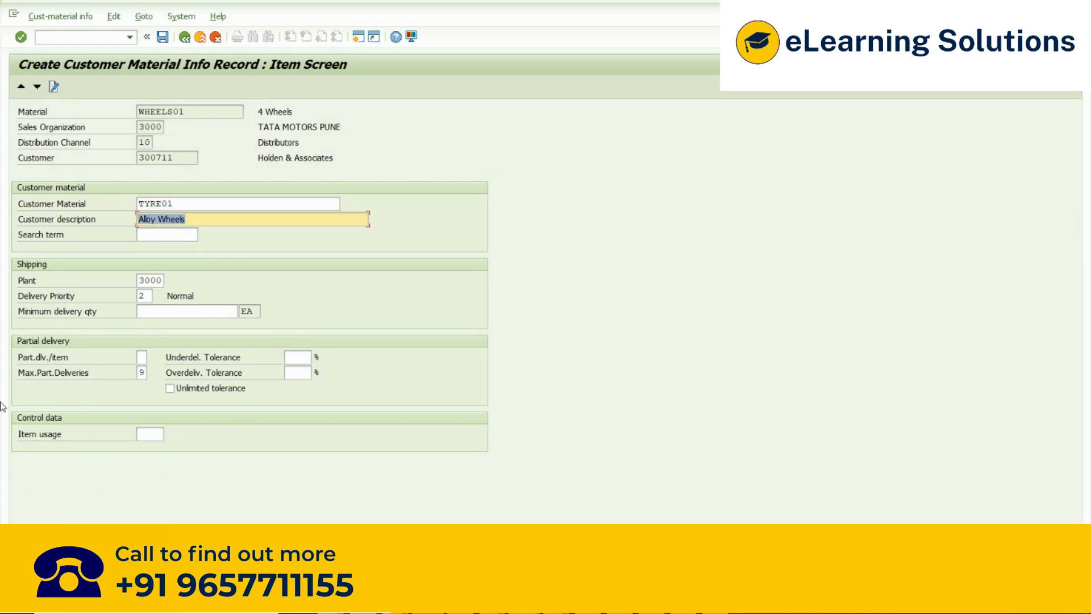
left_click(152, 433)
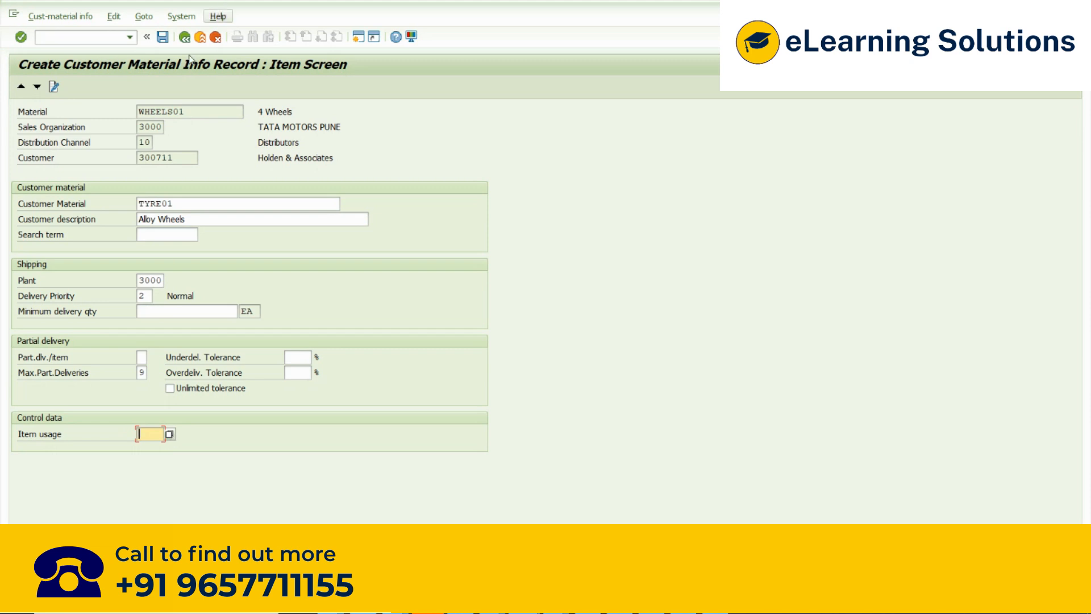
left_click_drag(190, 116, 106, 136)
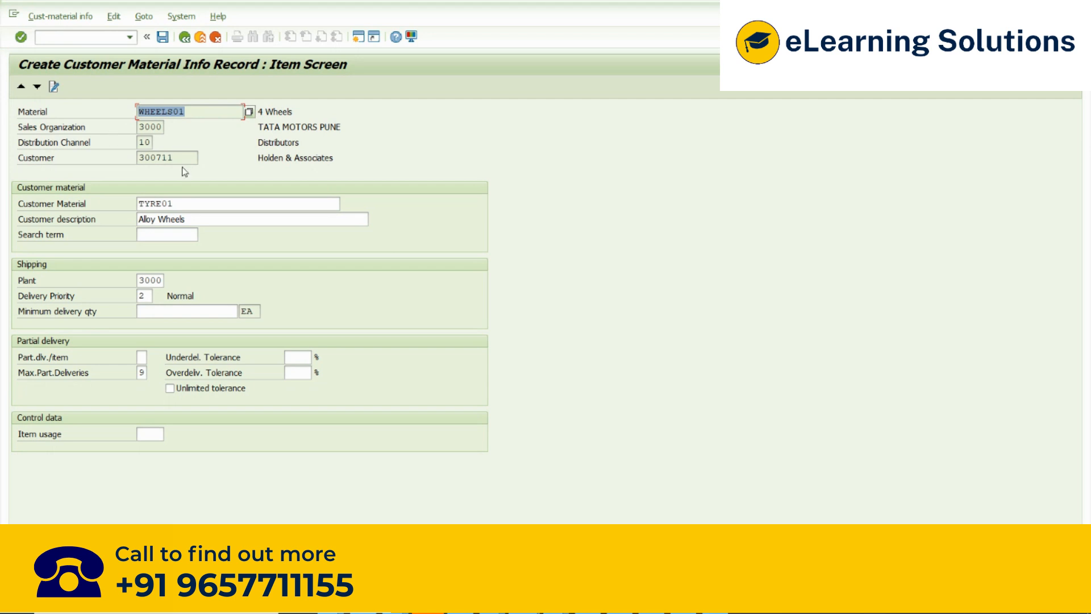
left_click_drag(181, 159, 114, 166)
left_click_drag(200, 109, 105, 124)
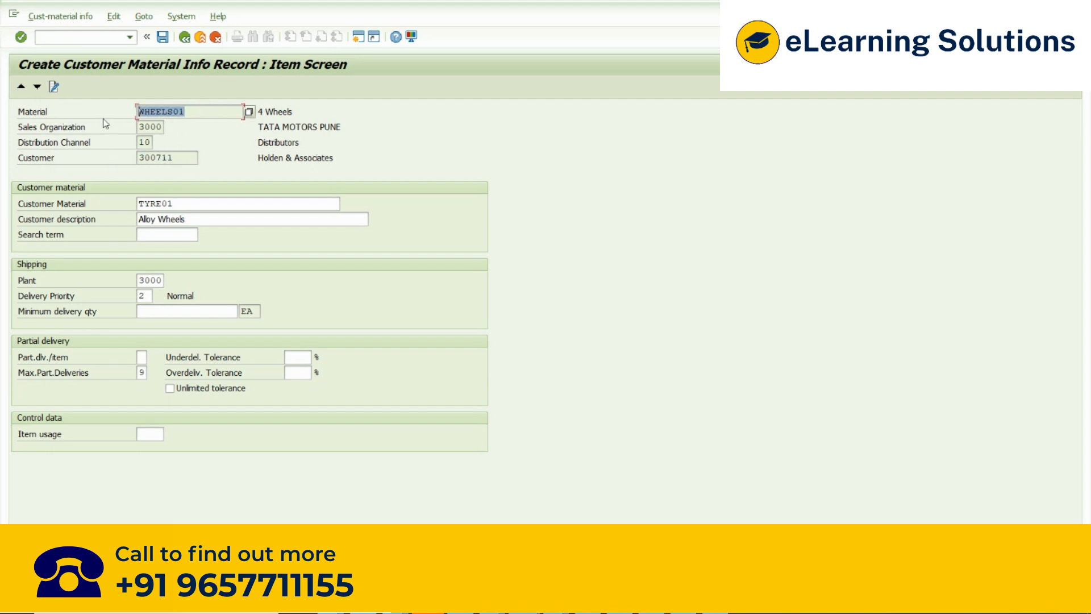
left_click(154, 435)
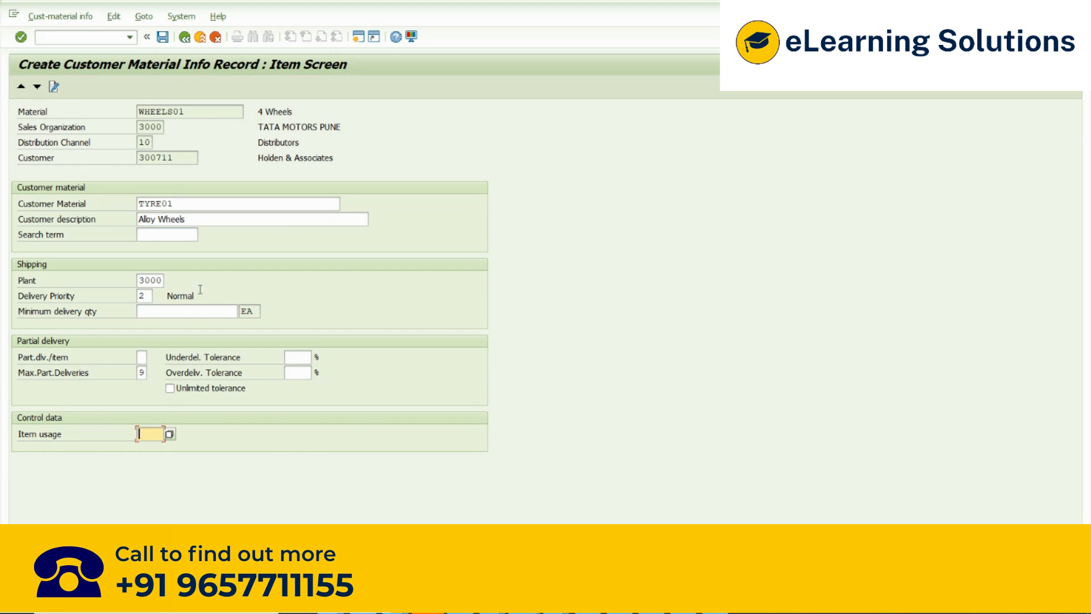
- Check the customer material TYRE01 and its description Alloy Wheels, and save the customer-material info record
left_click_drag(185, 204, 115, 207)
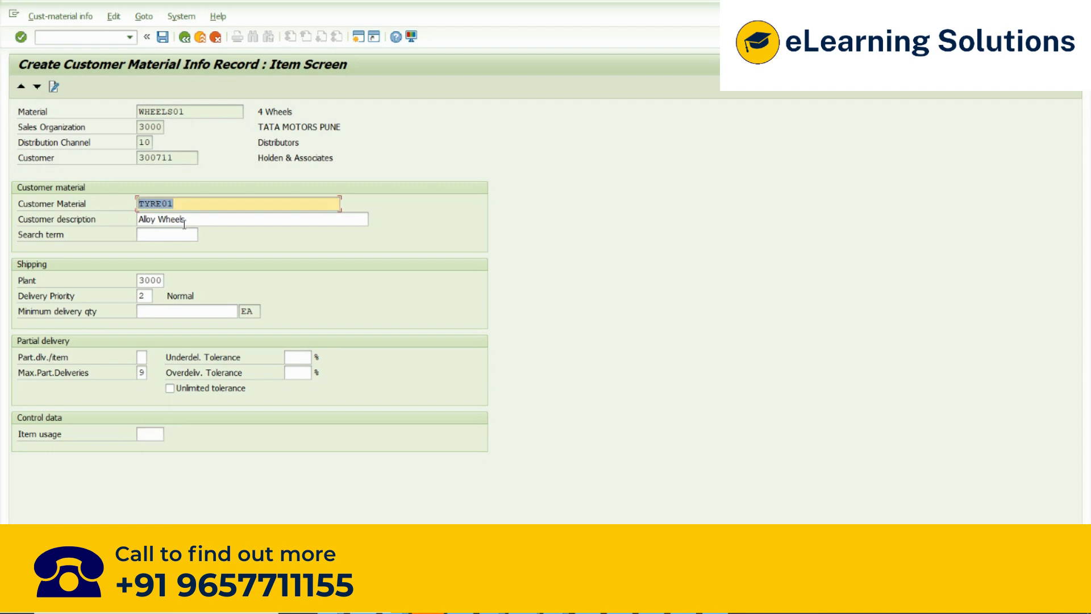
left_click_drag(184, 223, 127, 227)
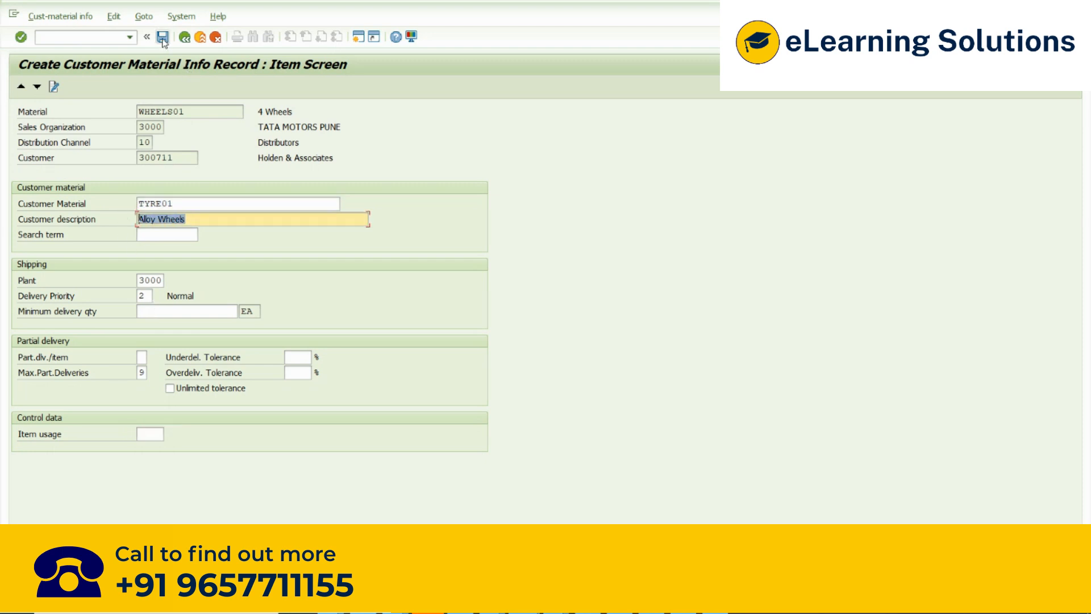
left_click(162, 38)
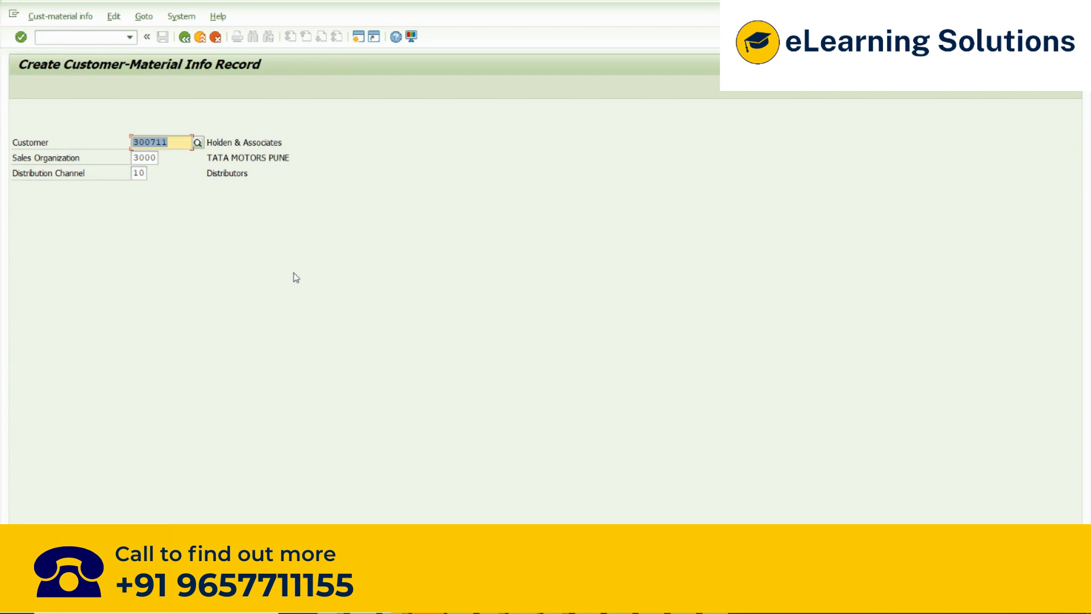
- Open a new session and start creating a sales order with transaction VA01
left_click(358, 39)
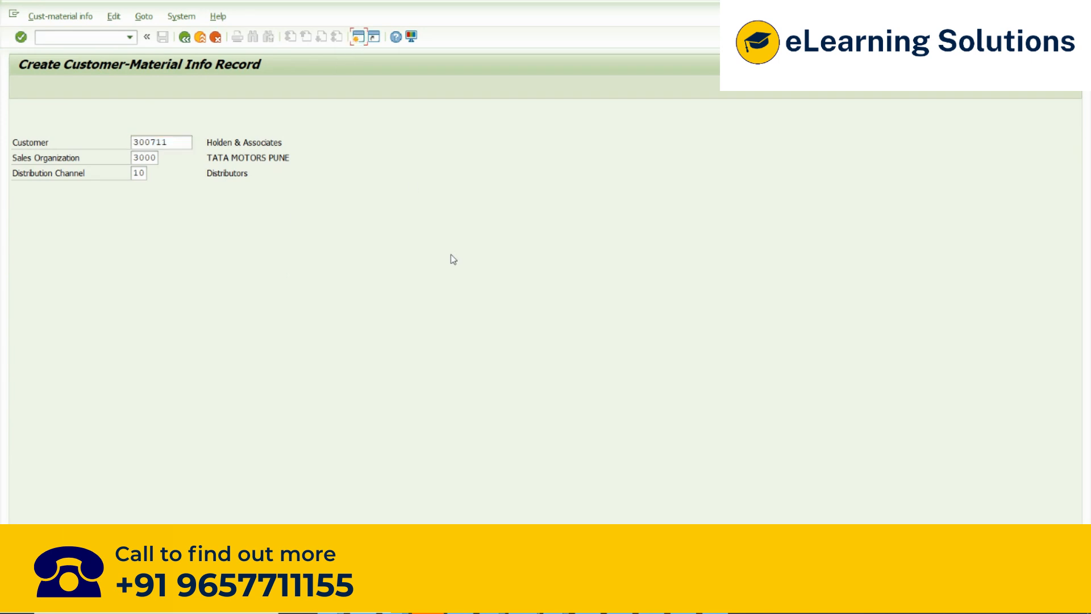
key("alt+Tab")
key("alt+shift+Tab")
key("alt+Tab")
key("alt+shift+Tab")
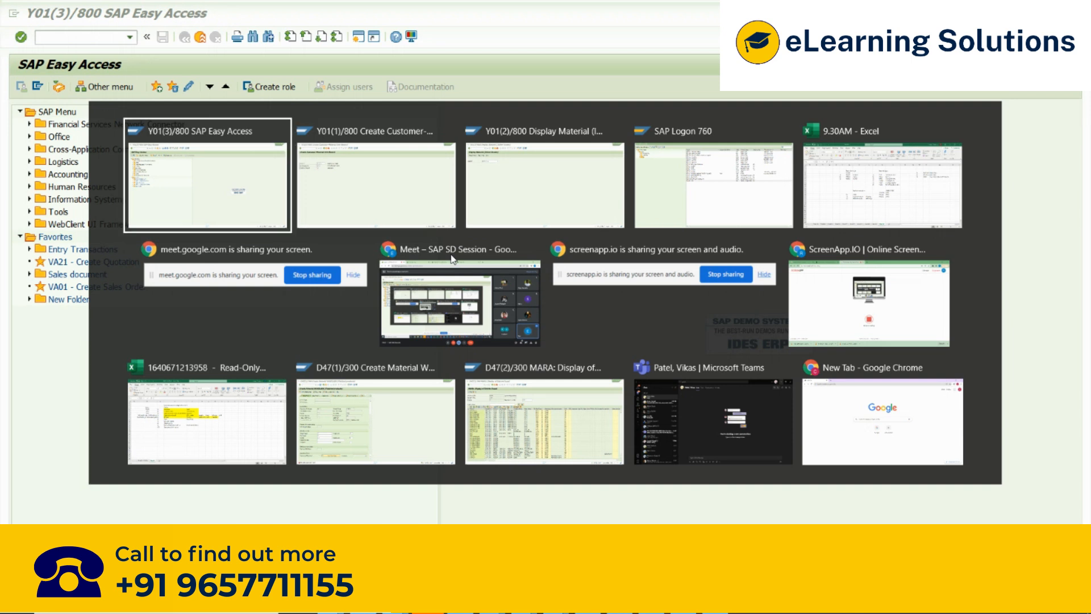
type("va01")
key("Return")
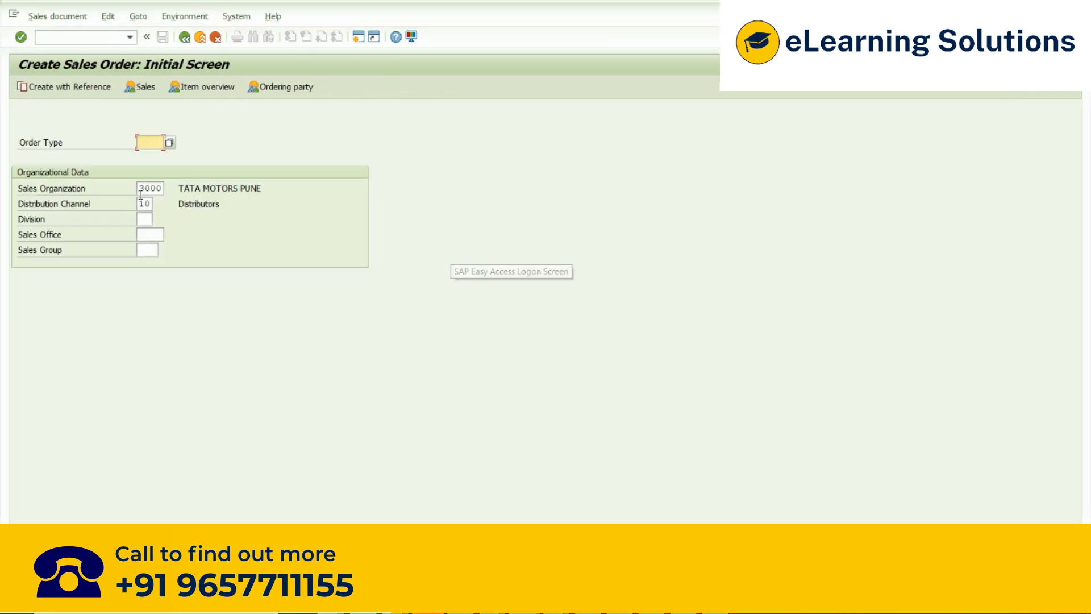
- Choose order type ZOR with division 00 and proceed to the standard order overview
key("F4")
key("Return")
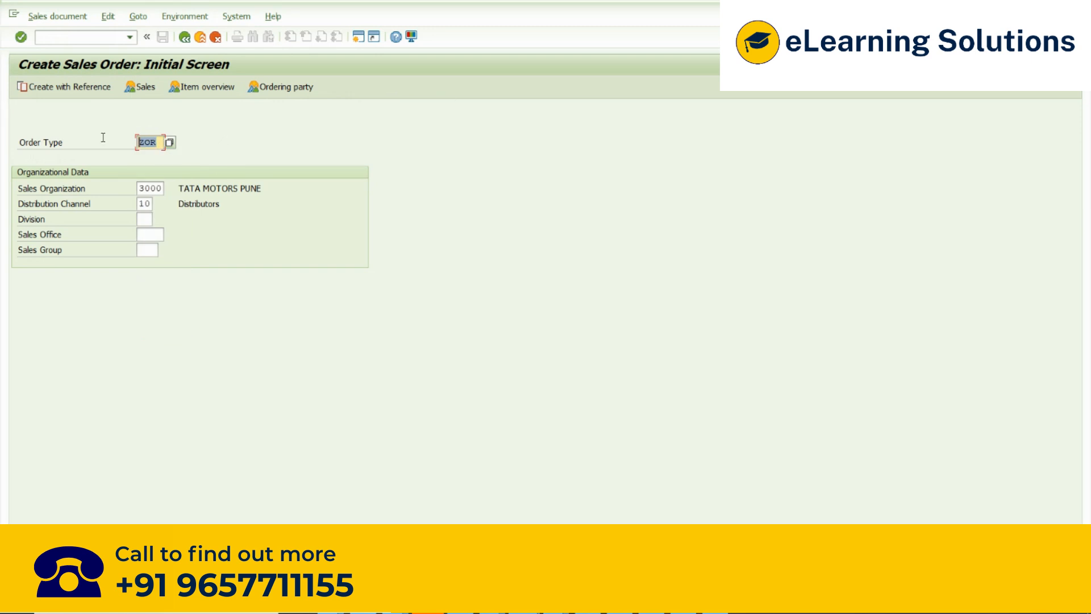
left_click(146, 218)
type("00")
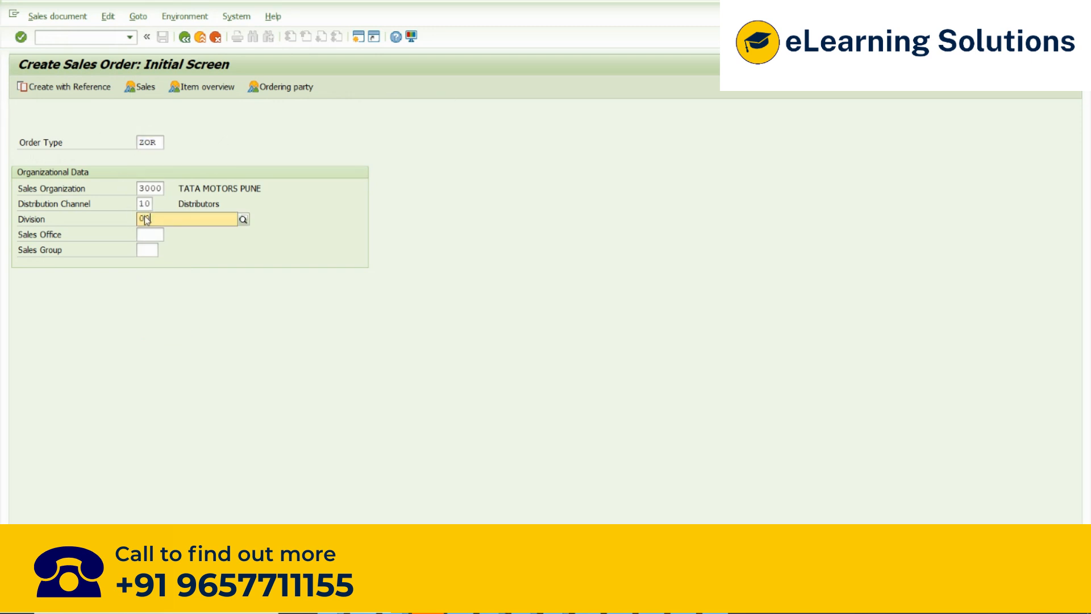
key("Return")
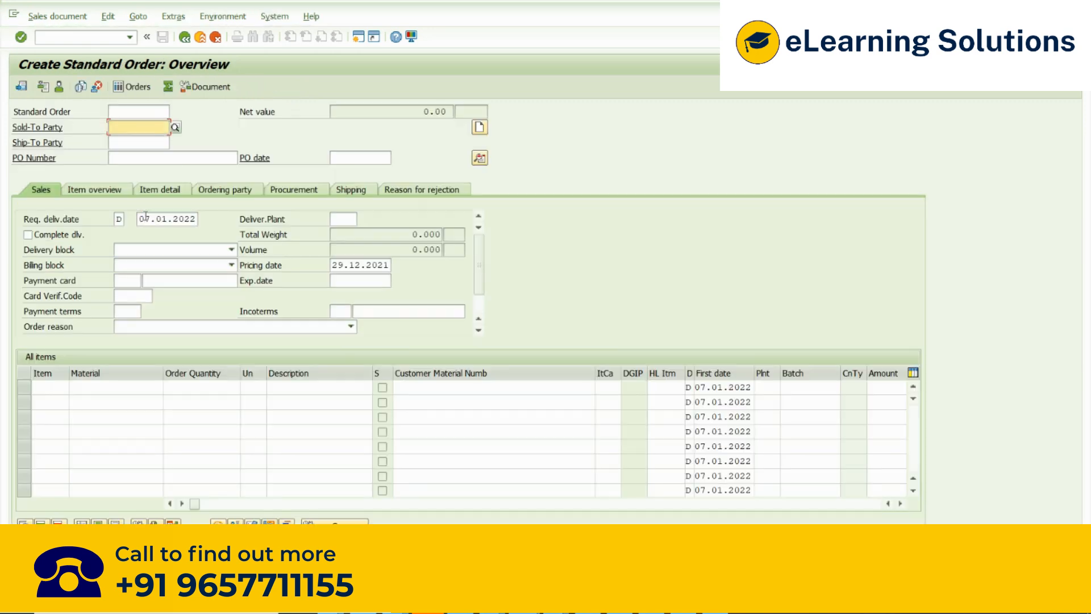
- Enter the info record's customer as sold-to and ship-to party, and set the PO number to test
key("Down")
key("Down")
key("Down")
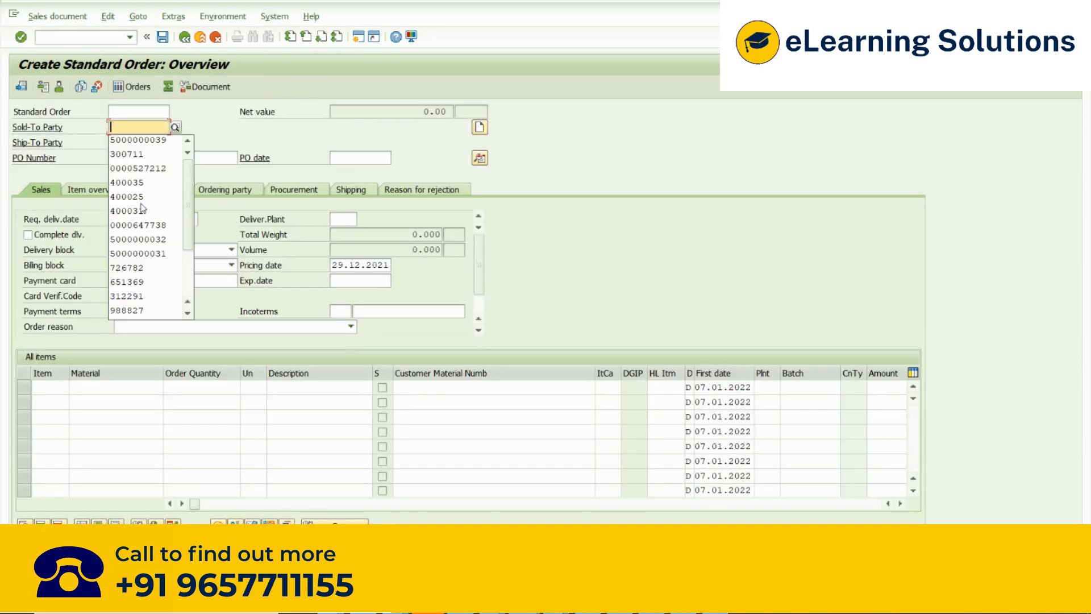
key("Return")
key("Tab")
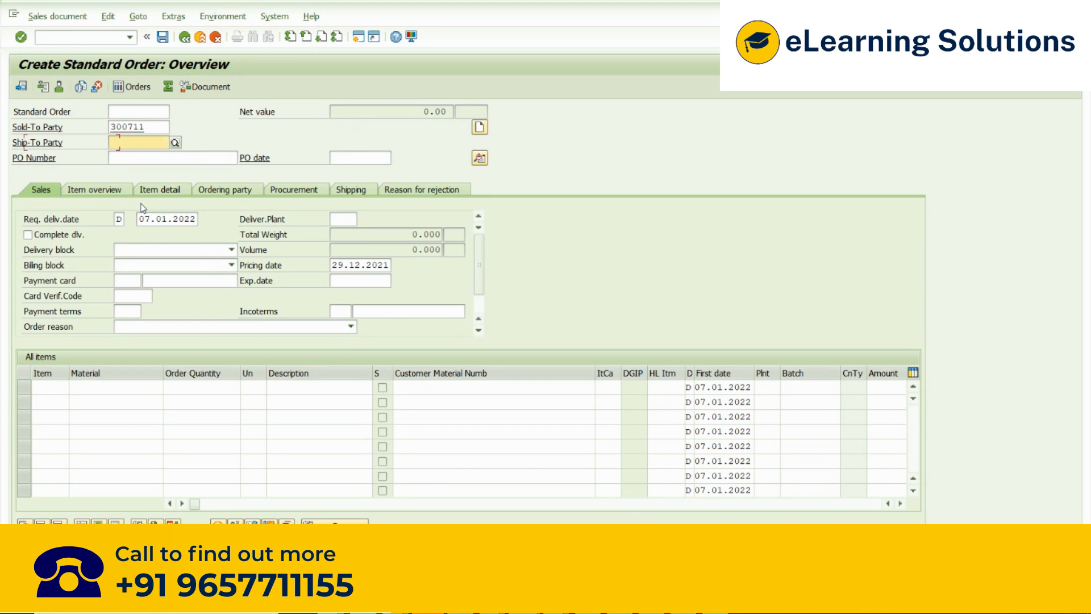
key("Down")
key("Return")
left_click(148, 126)
left_click_drag(149, 126, 104, 125)
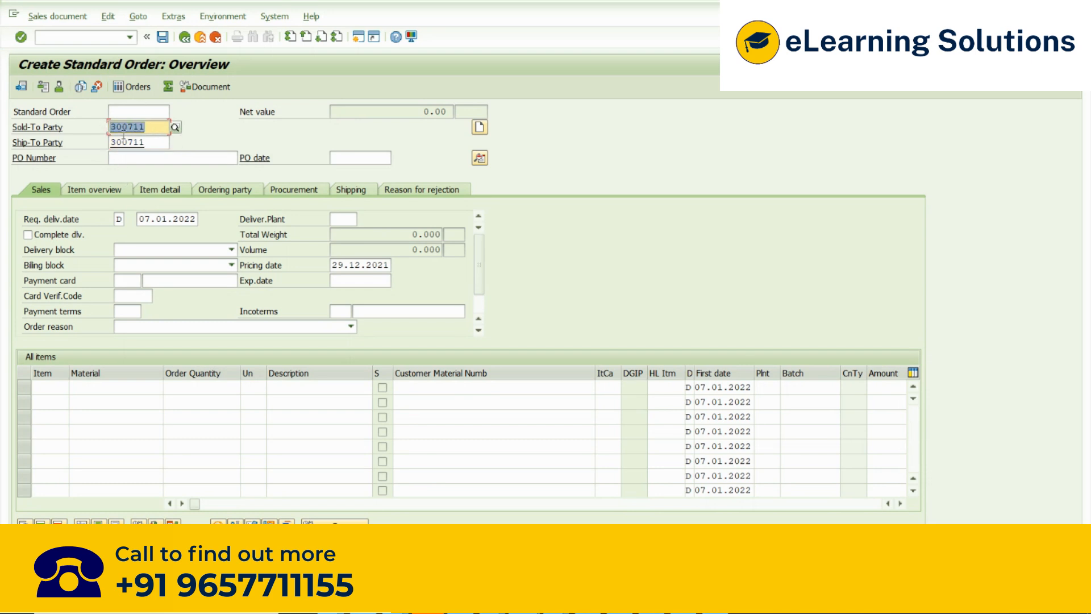
left_click(144, 158)
type("test")
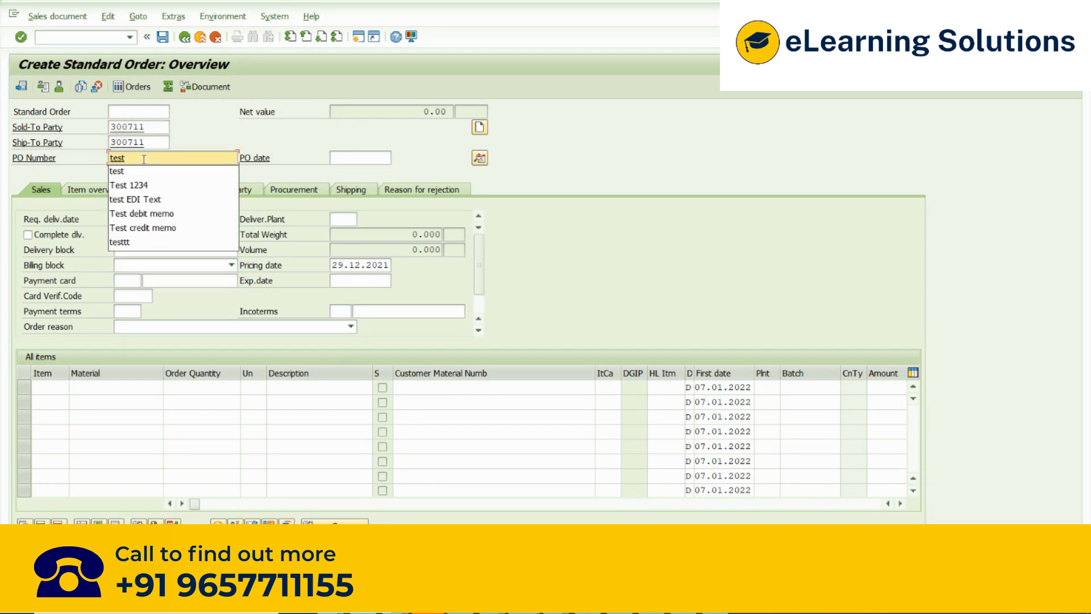
- Add material WHEELS01 with order quantity 1 as the first order item and acknowledge the information messages
left_click(107, 386)
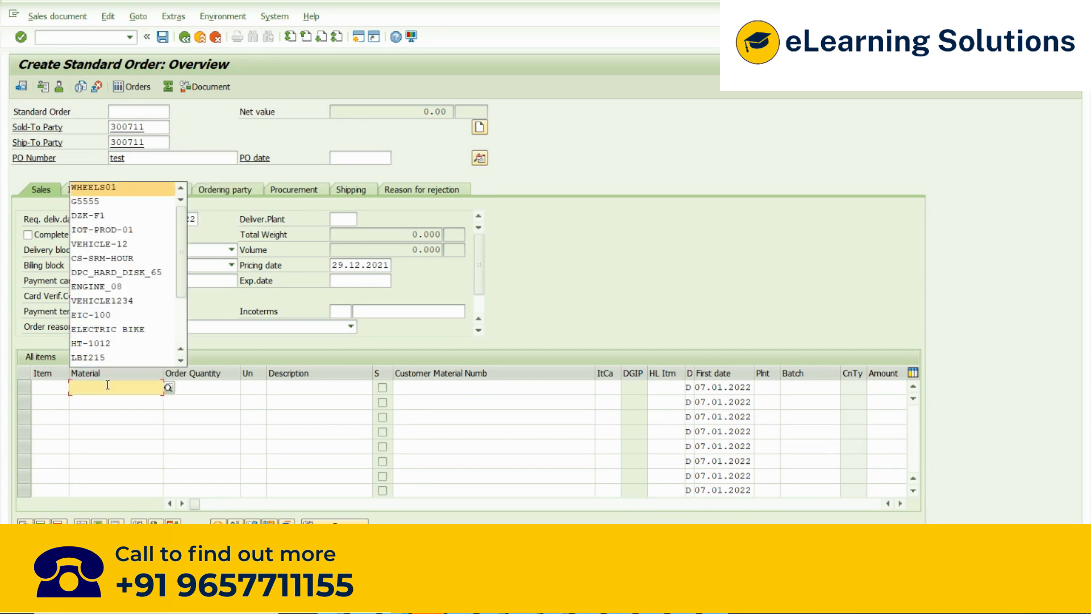
key("Tab")
type("1")
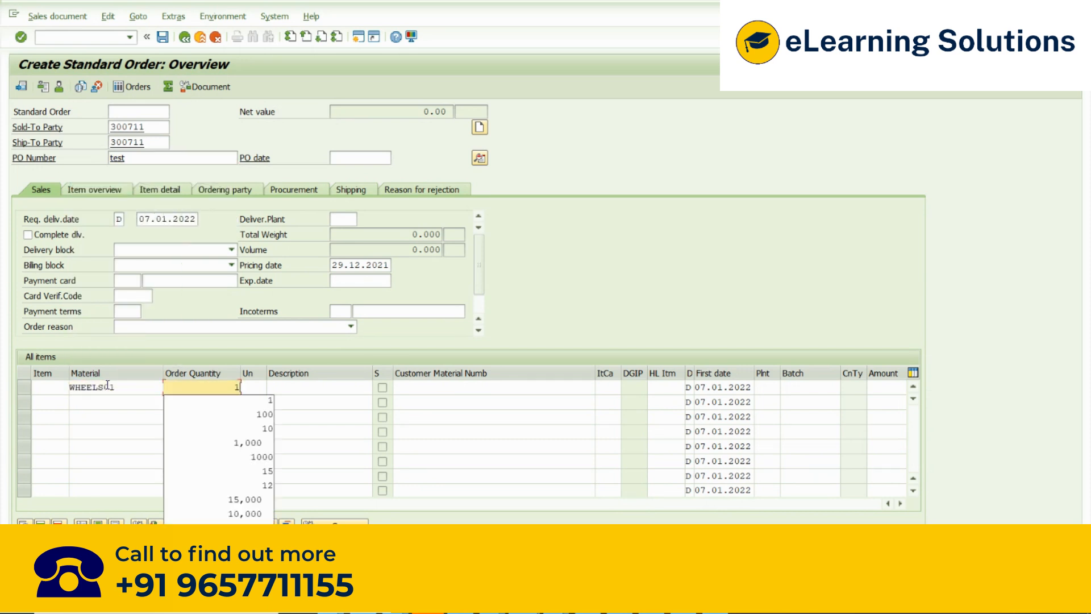
key("Return")
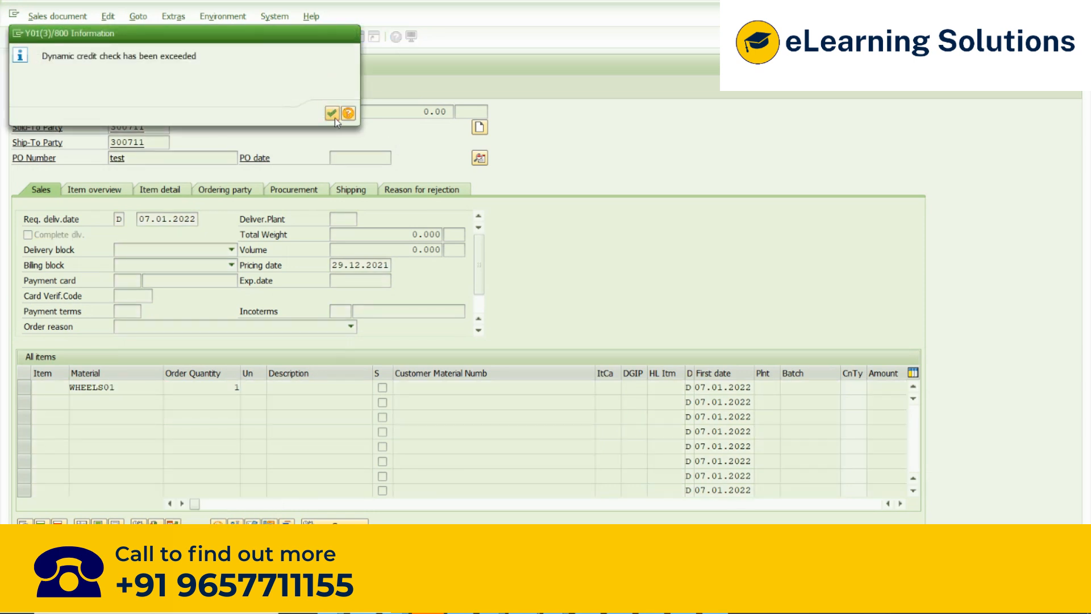
key("Return")
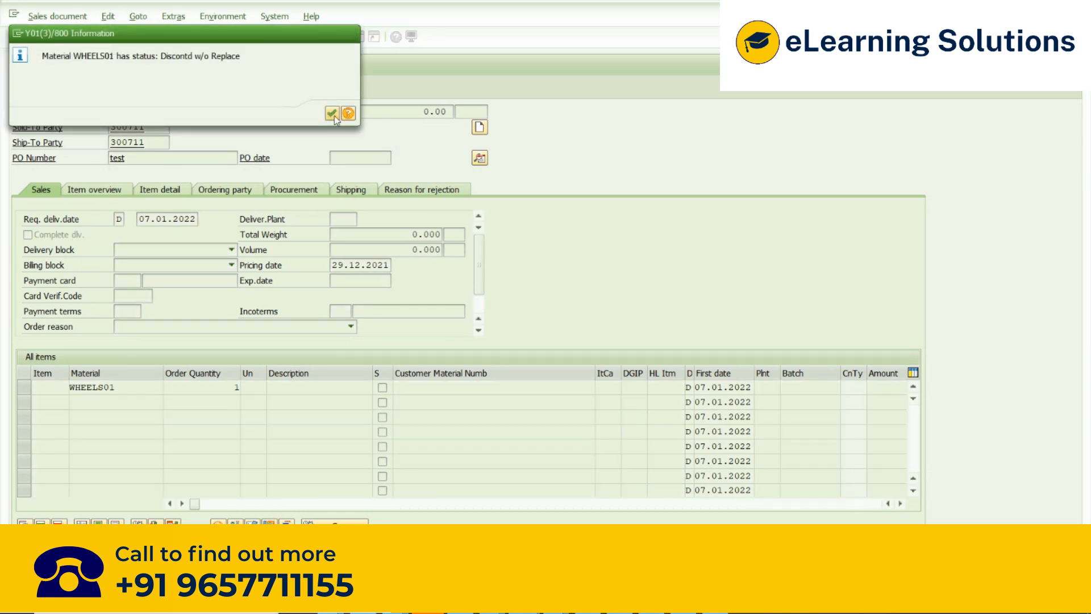
left_click(333, 114)
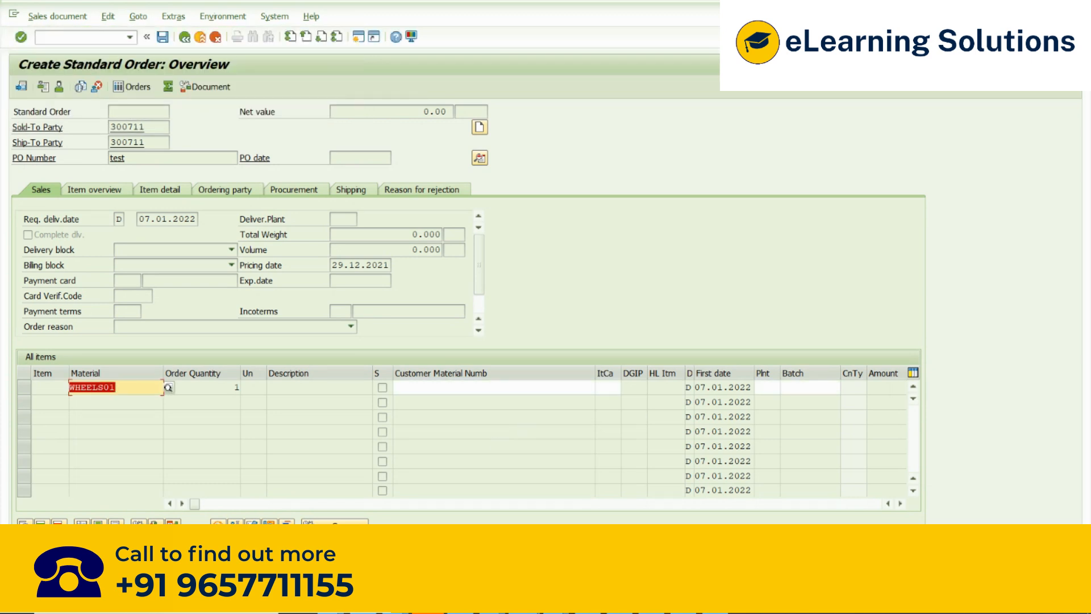
left_click(145, 396)
- Open another session and go to creating a listing/exclusion with transaction VB01
left_click(359, 37)
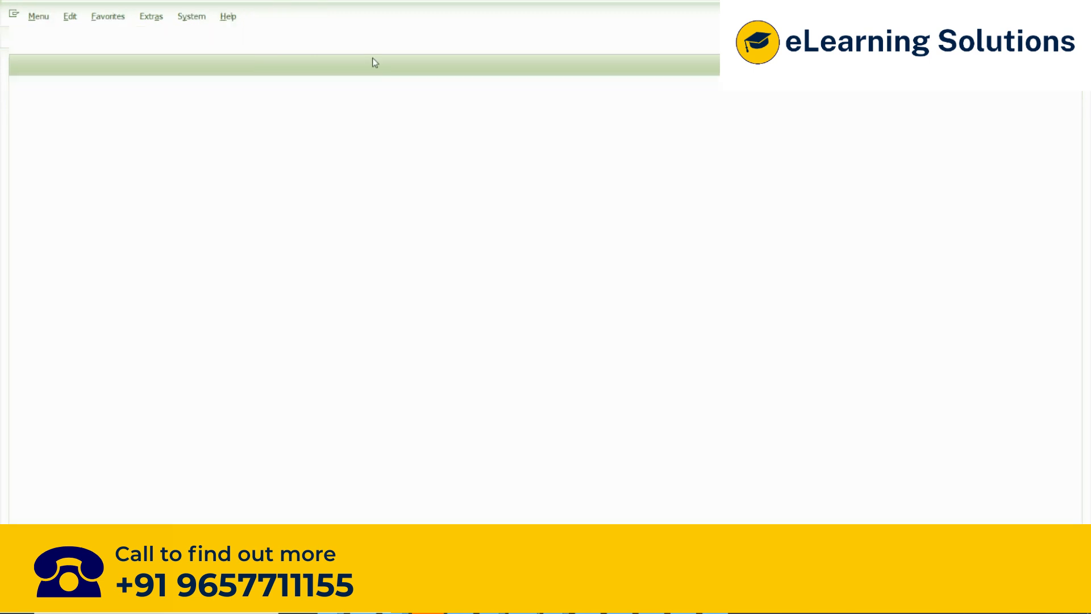
type("VA52")
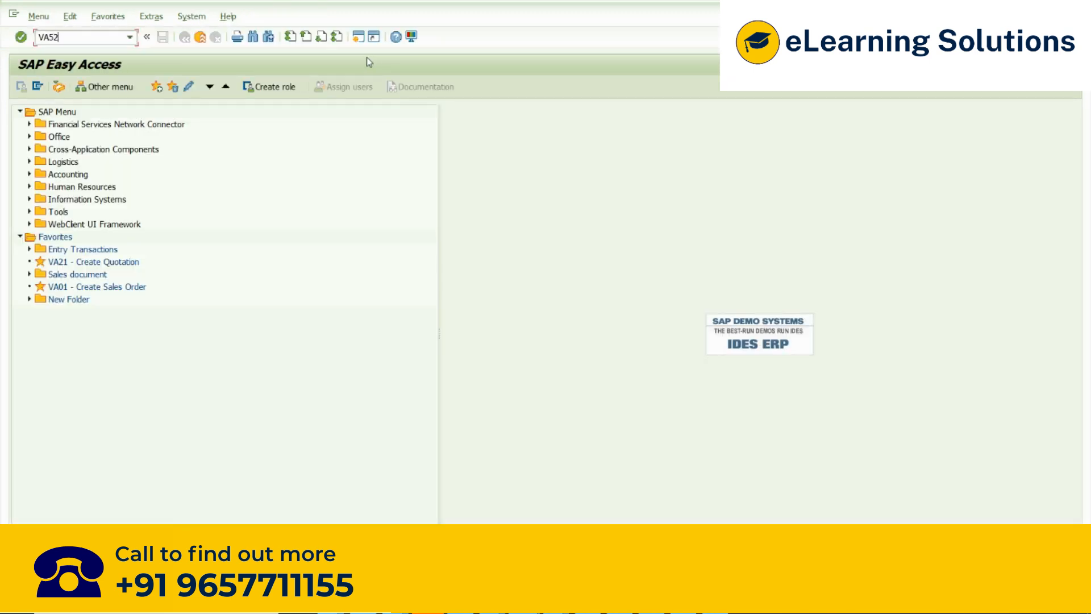
key("Return")
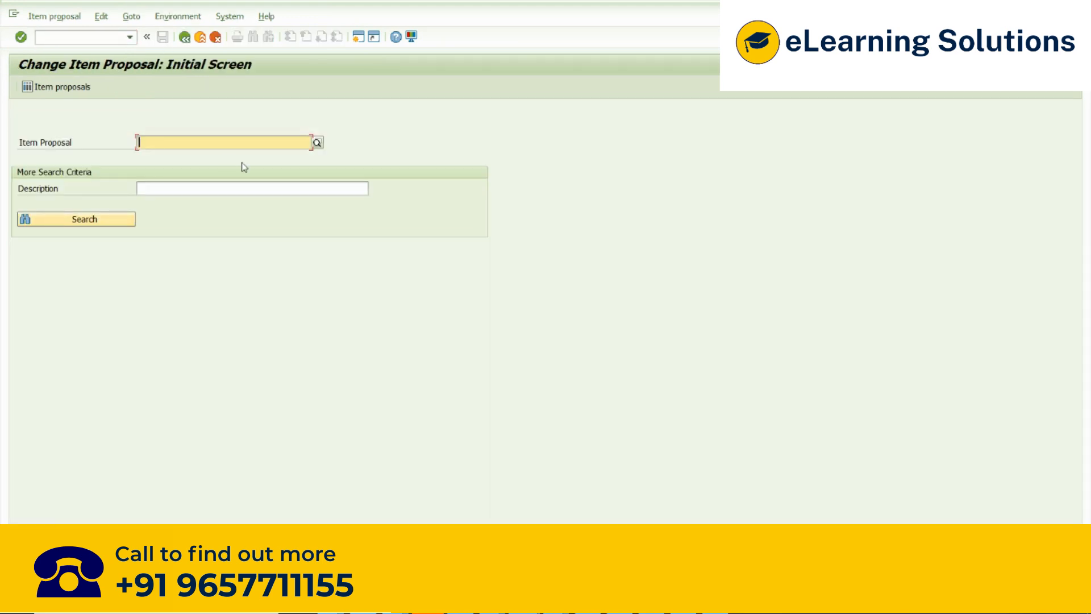
left_click(184, 37)
type("Vb01")
key("Return")
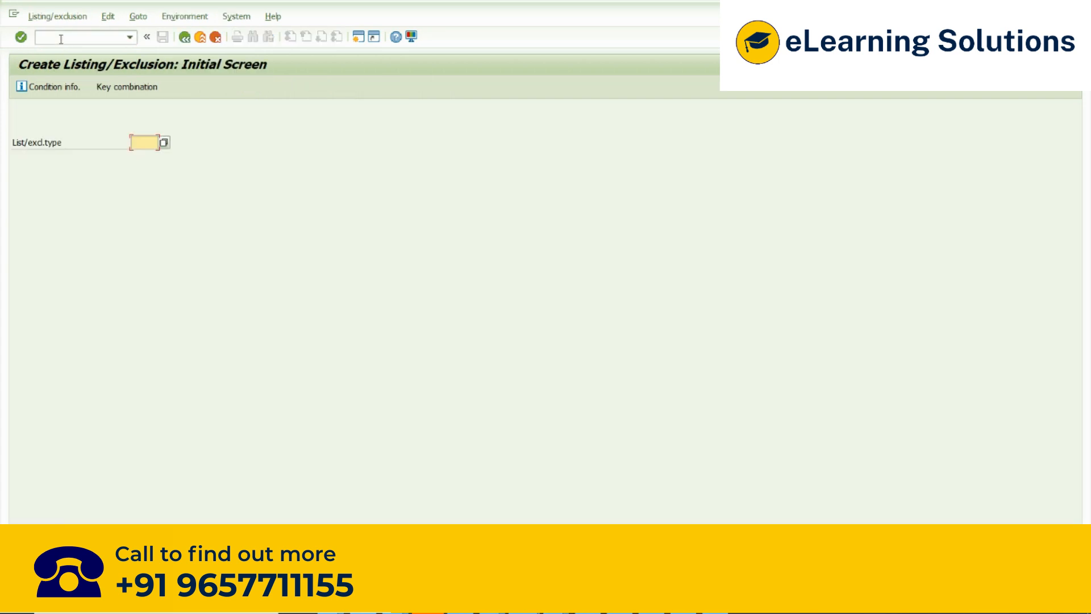
- Open listing type A001 with the Customer/Material key combination, and return to SAP Easy Access without entering a material
key("Down")
key("Down")
key("Down")
key("Return")
left_click(32, 72)
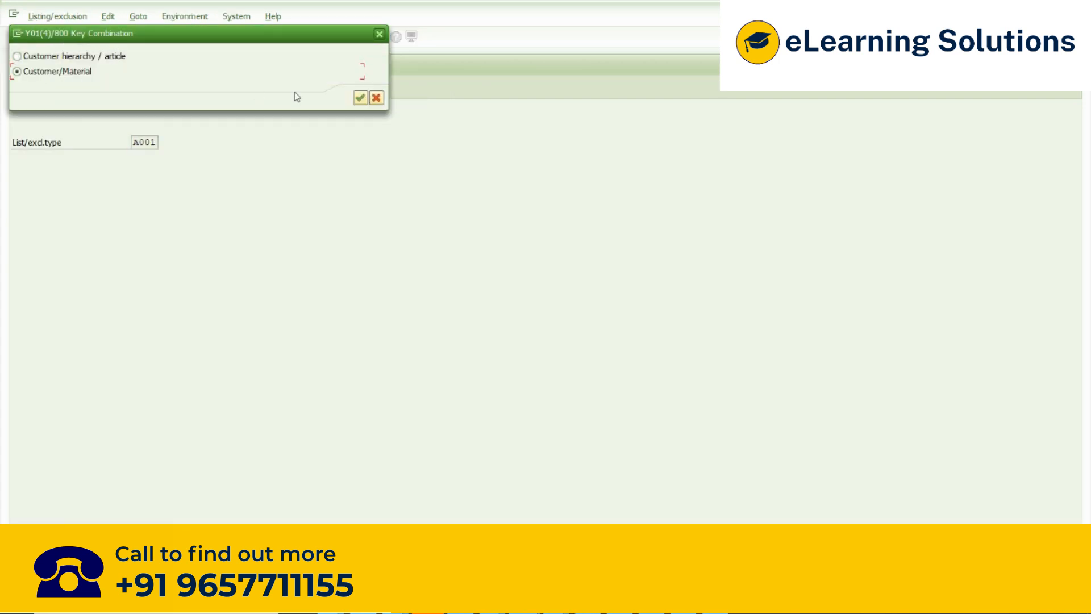
left_click(359, 99)
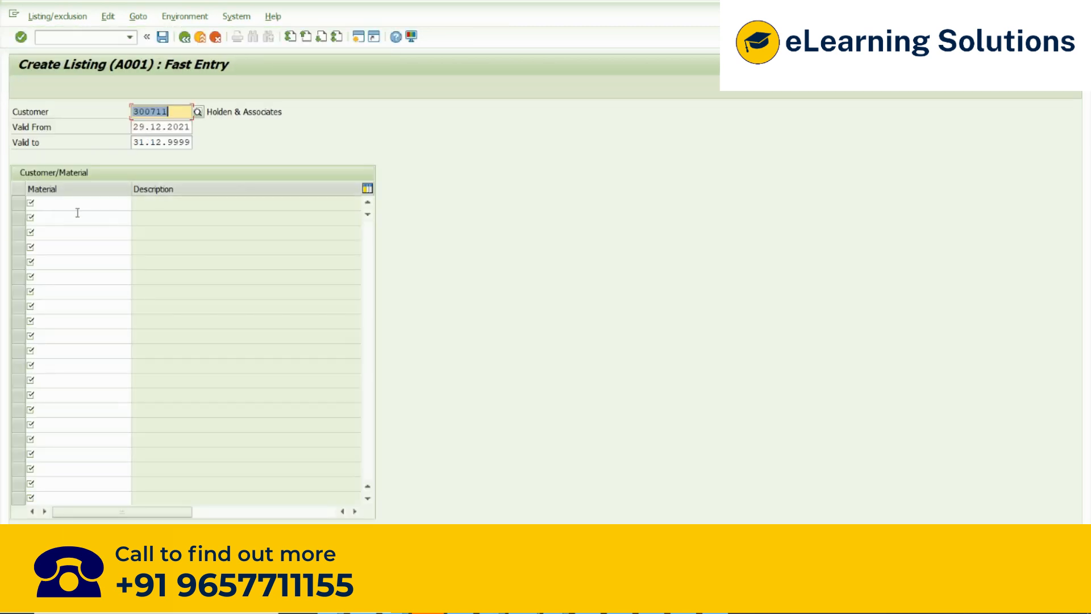
left_click(186, 38)
left_click(185, 38)
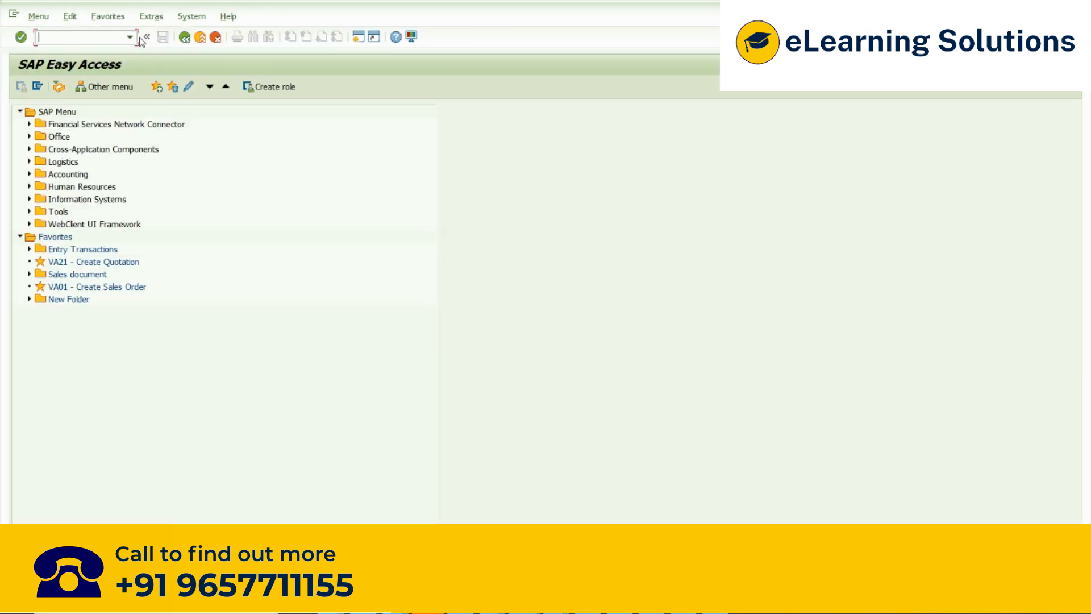
- Open the customer's A001 listing for change with transaction VB02, using the Customer/Material key combination, and list its material entries
type("Vb02")
key("Return")
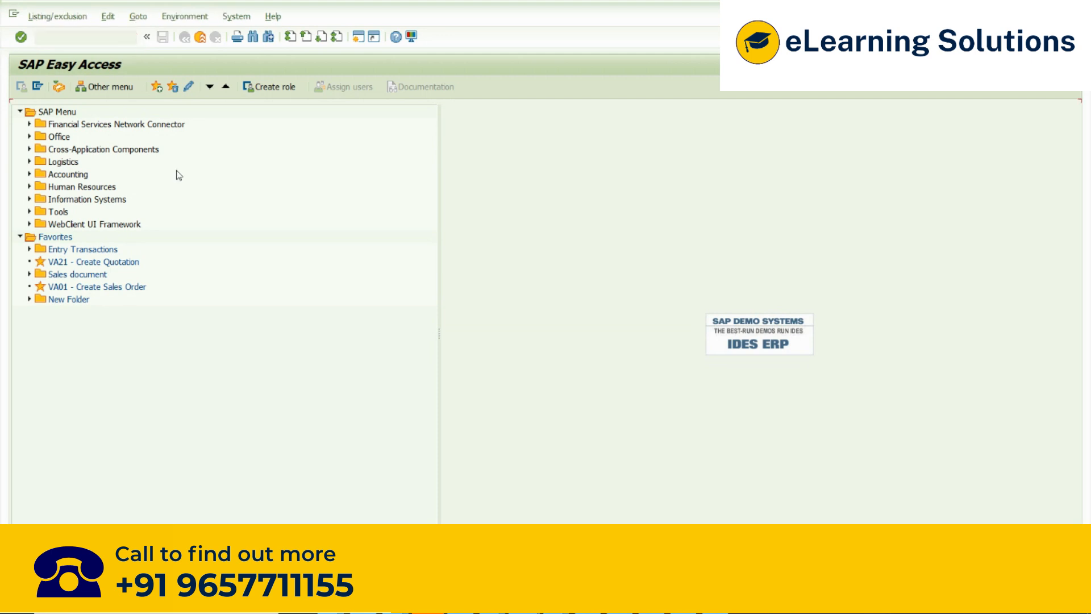
key("Return")
left_click(100, 240)
left_click(408, 268)
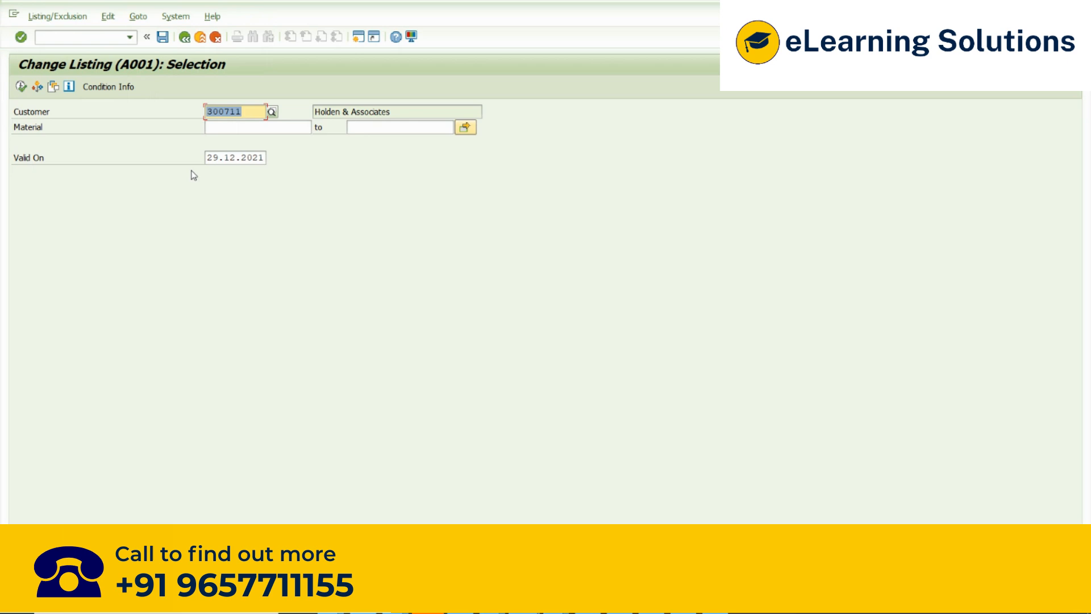
left_click(21, 86)
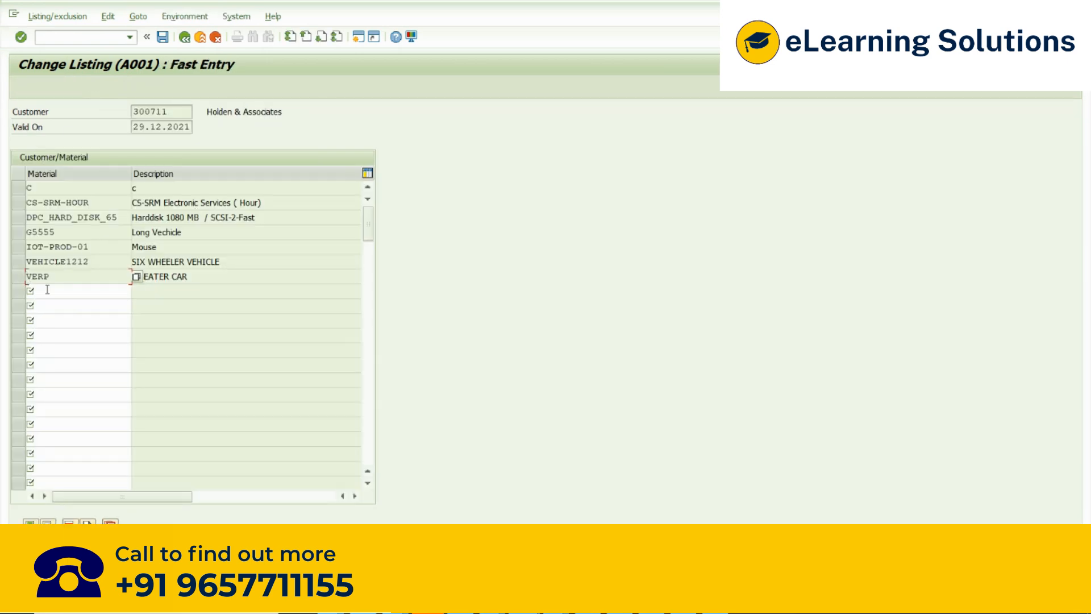
- Delete all material entries from C to VERP in the customer's A001 listing and return to the selection screen
left_click_drag(18, 277, 19, 268)
left_click(20, 247)
left_click(21, 246)
left_click(21, 234)
left_click(19, 217)
left_click(19, 203)
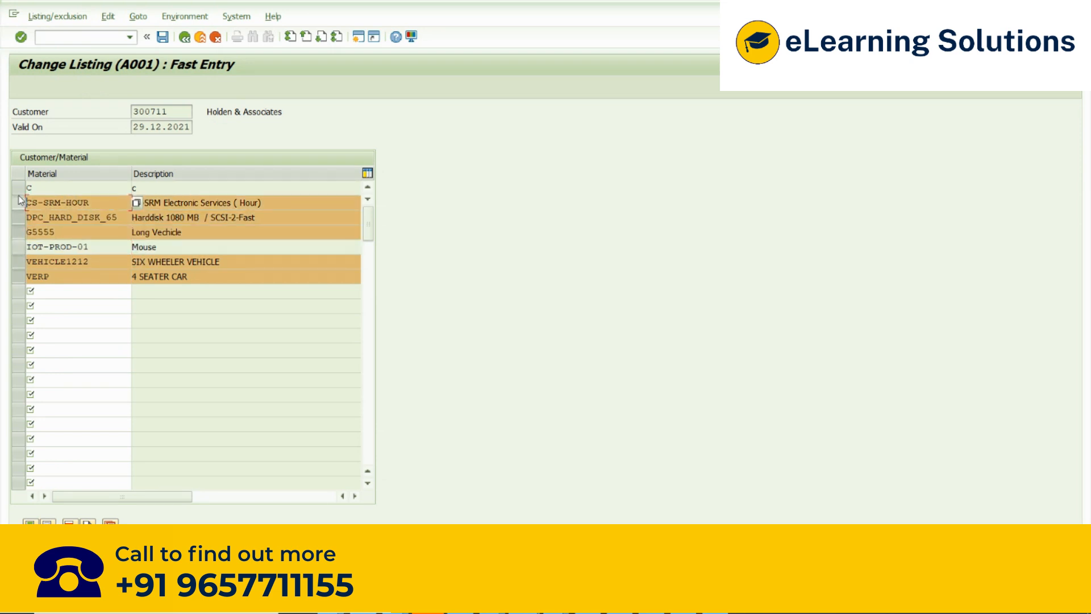
left_click(19, 188)
left_click(24, 249)
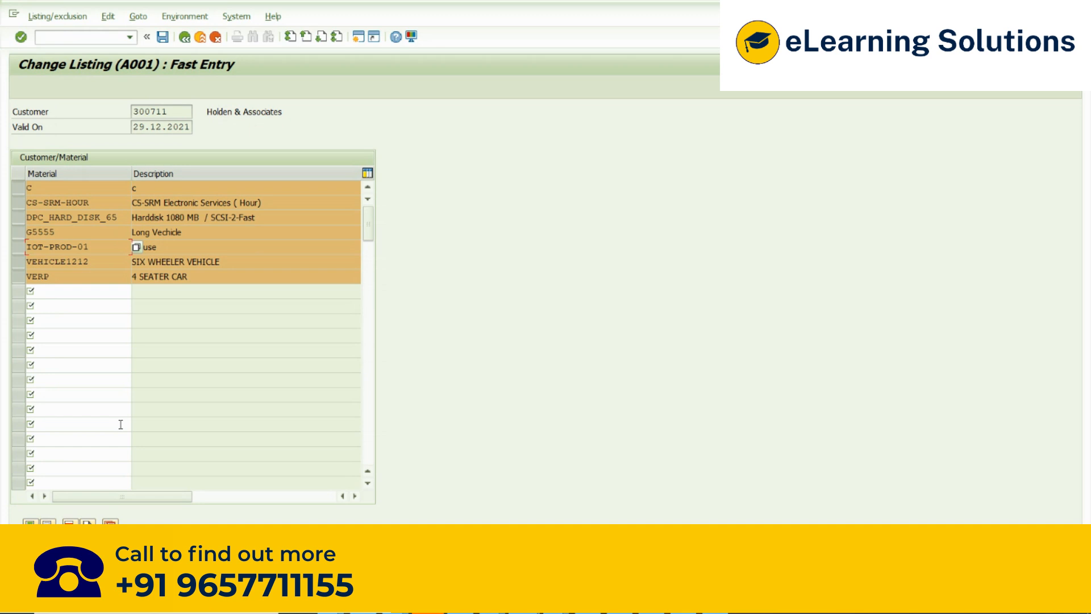
left_click(69, 524)
left_click(226, 305)
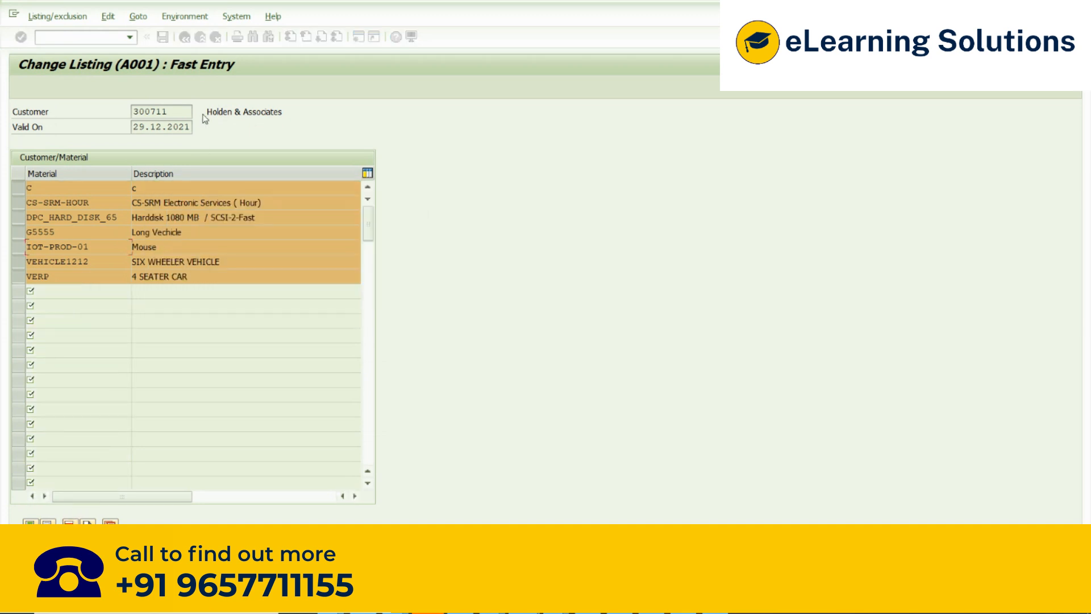
key("F3")
- Restart sales order creation with transaction VA01 in the order session, accepting order type ZOR and organizational data 3000/10/00
key("alt+Tab")
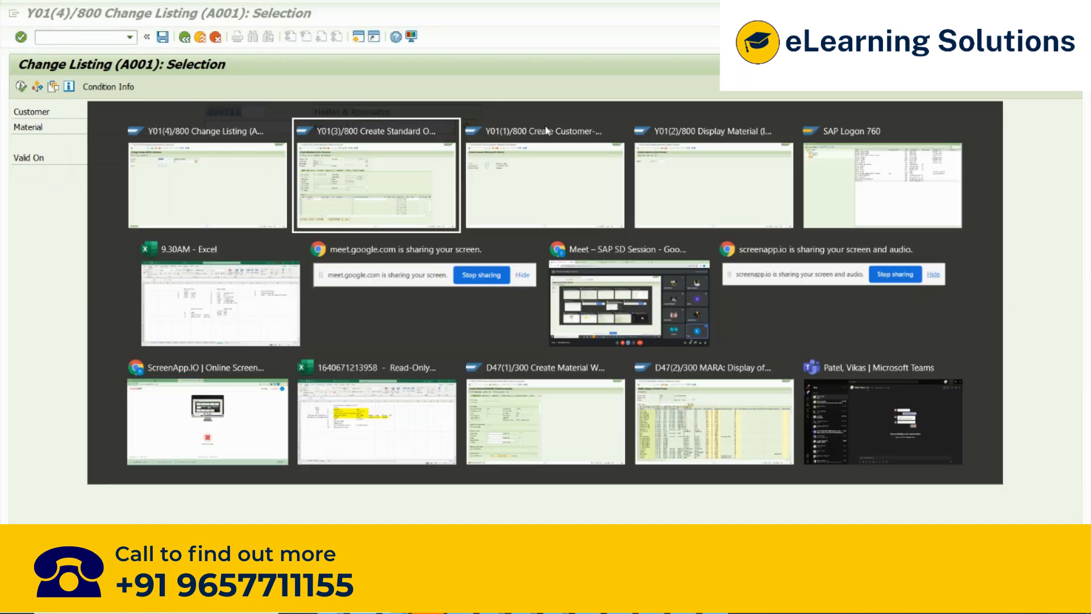
left_click(76, 43)
type("/nva01")
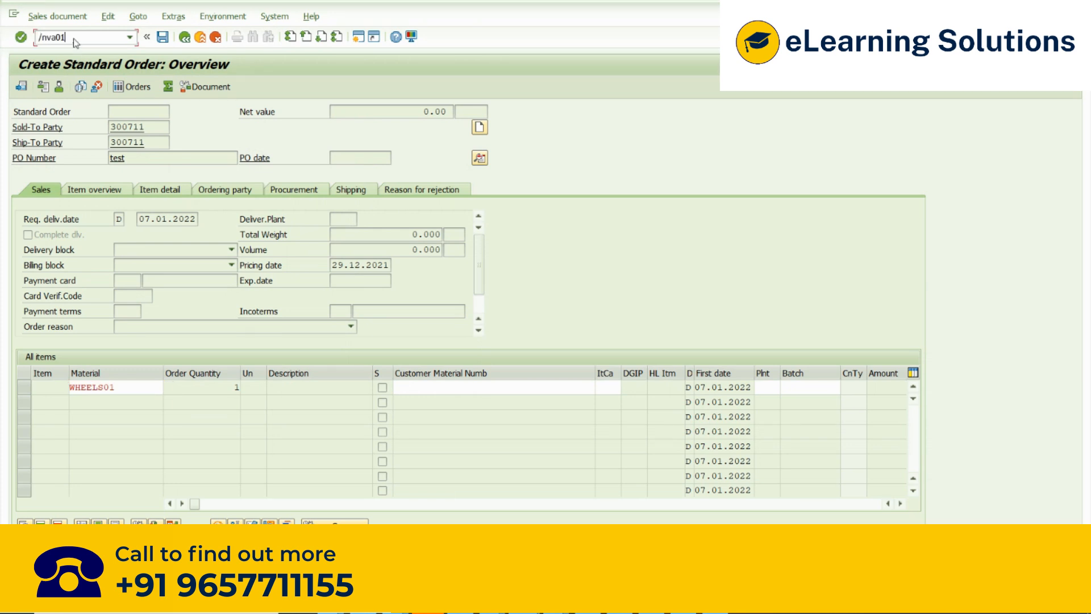
key("Return")
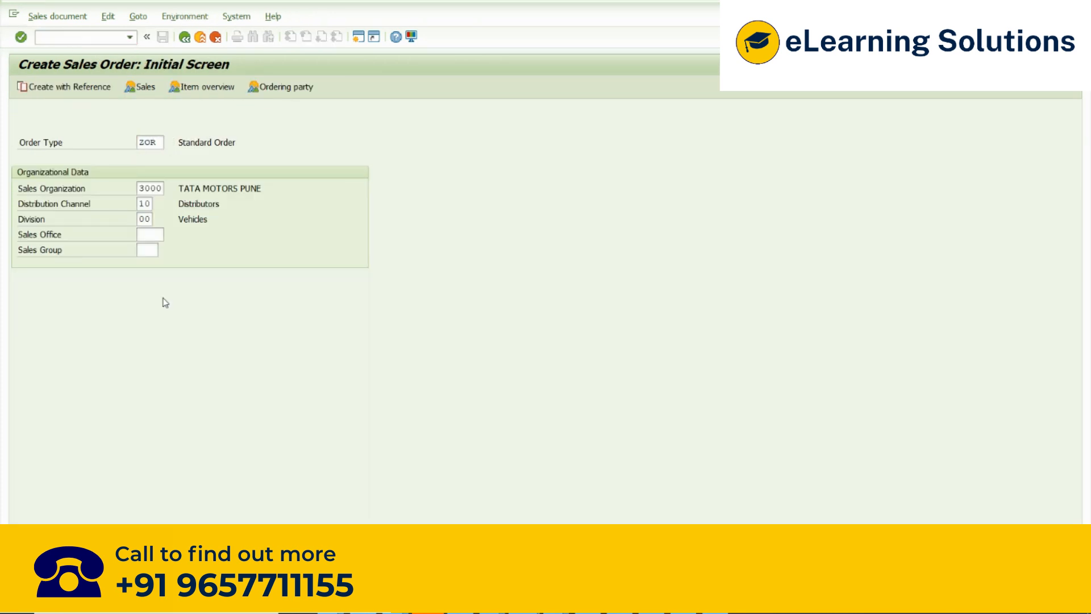
key("Return")
- Enter the info record's customer as sold-to and ship-to party, and set the PO number to test
type("300711")
key("Tab")
key("Down")
key("Down")
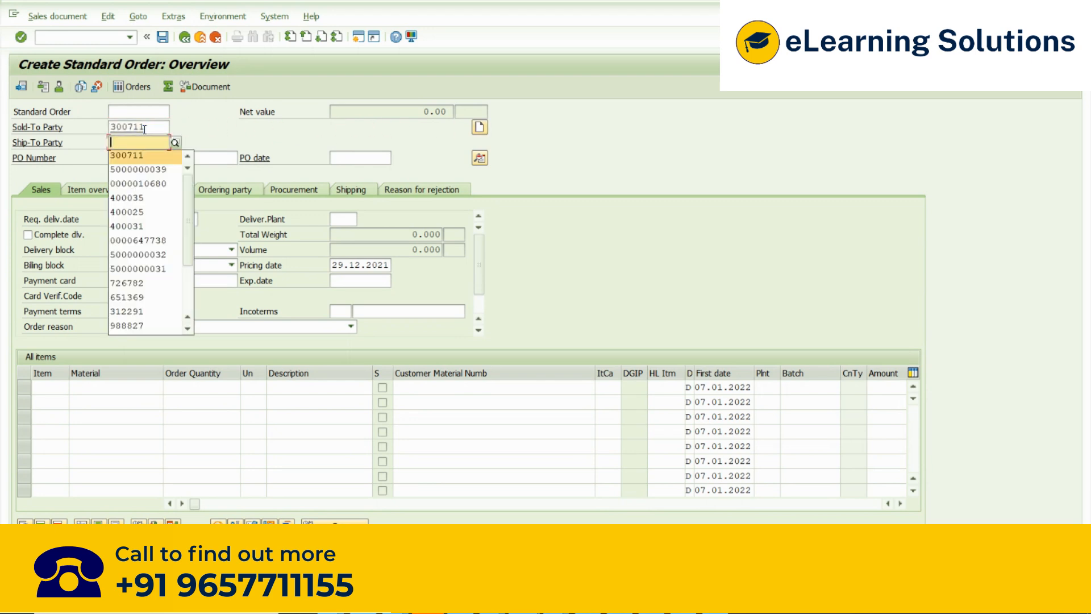
key("Return")
key("Tab")
key("Down")
- Add material WHEELS01 with order quantity 1 as the first item and acknowledge the information messages
key("Down")
key("Return")
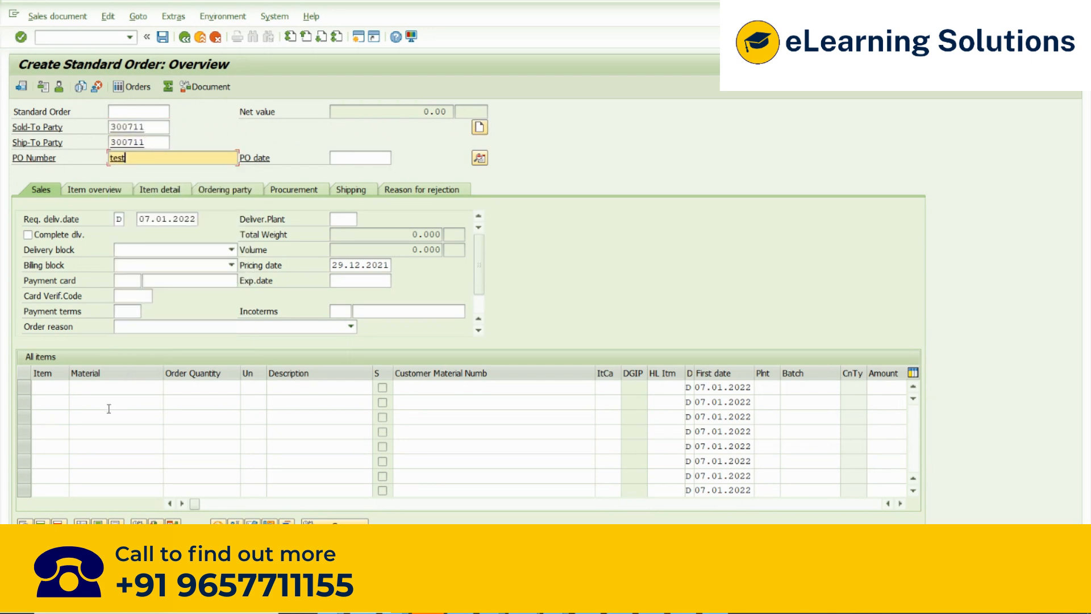
left_click(94, 386)
key("Down")
key("Down")
key("Return")
key("Tab")
type("1")
key("Return")
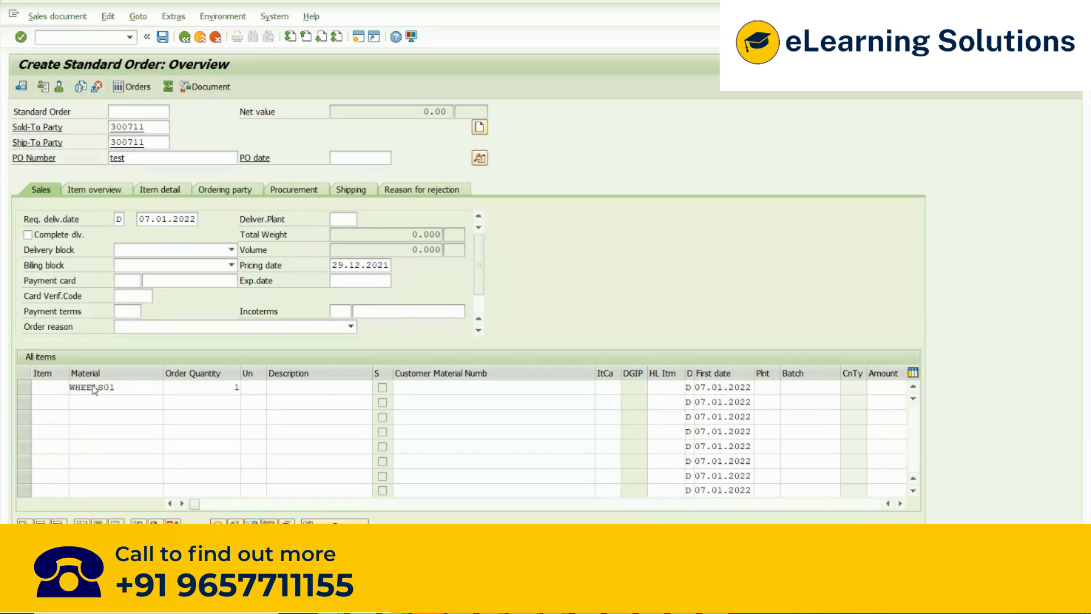
key("Return")
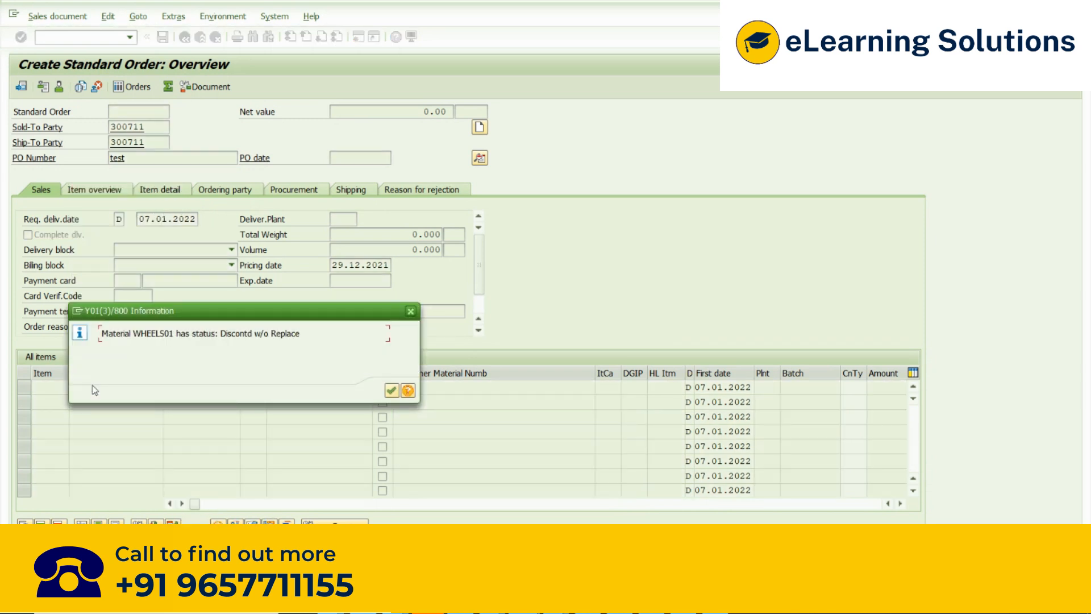
key("Return")
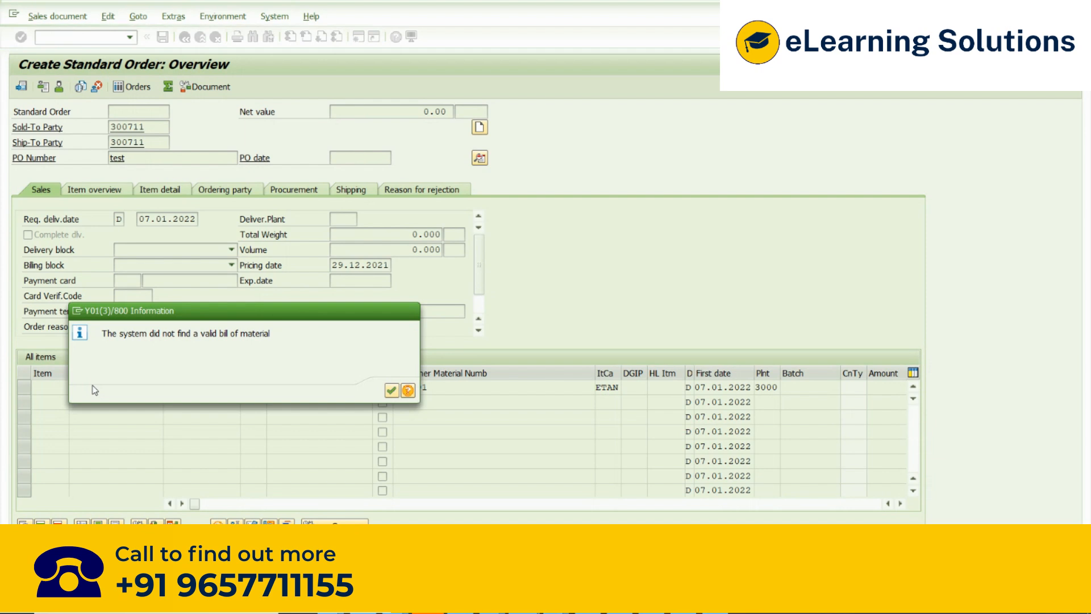
key("Return")
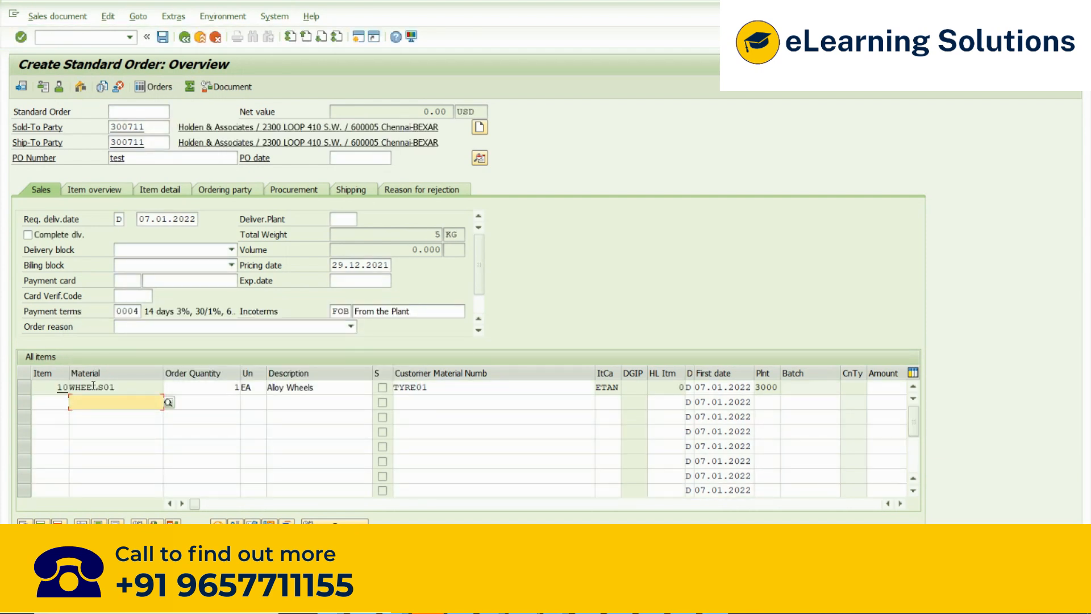
- Examine the first item's material number, customer material number and description to compare the mapping
double_click(123, 387)
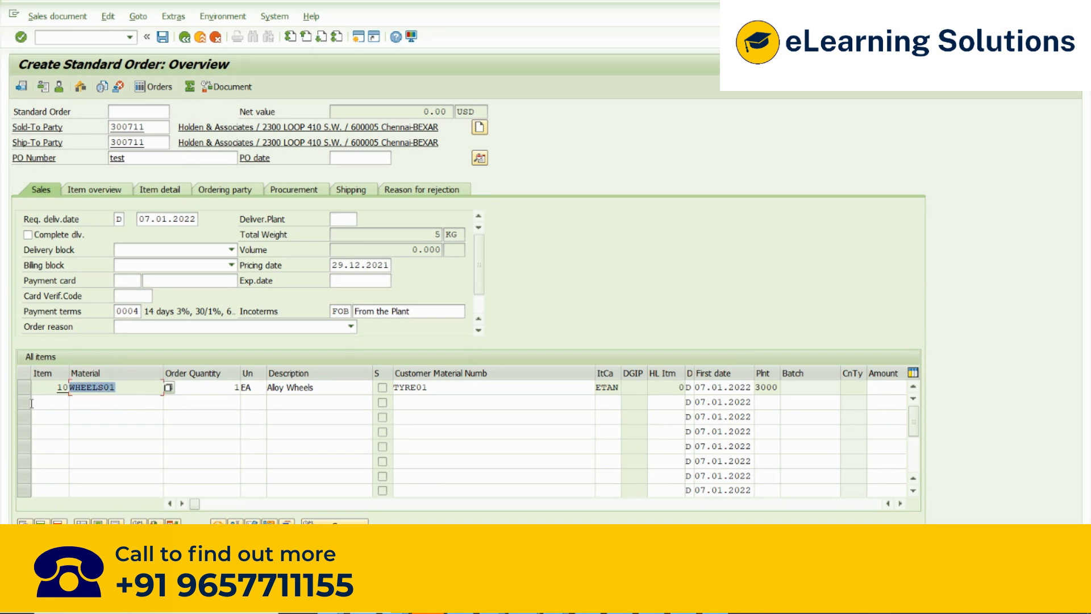
left_click(448, 389)
left_click_drag(448, 389, 391, 389)
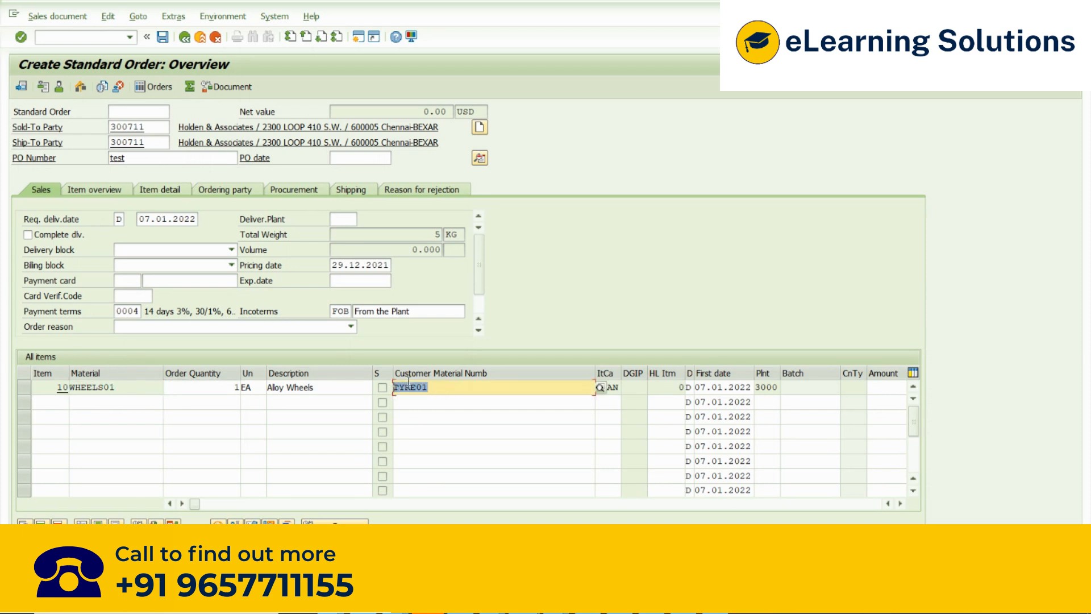
left_click(437, 386)
left_click_drag(437, 386, 387, 389)
left_click_drag(131, 389, 67, 388)
left_click(438, 387)
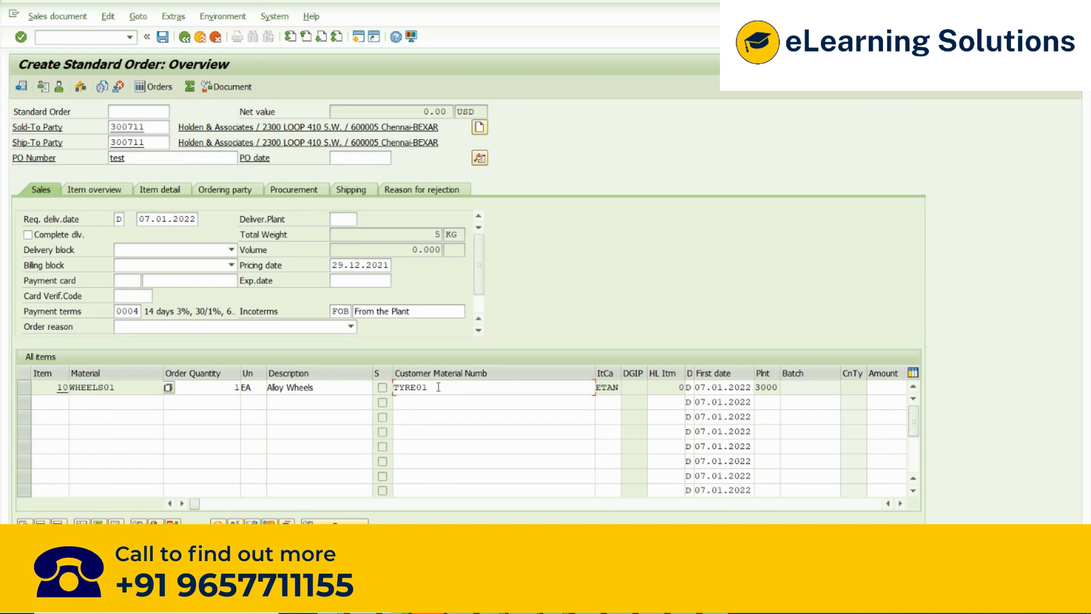
left_click_drag(438, 387, 380, 390)
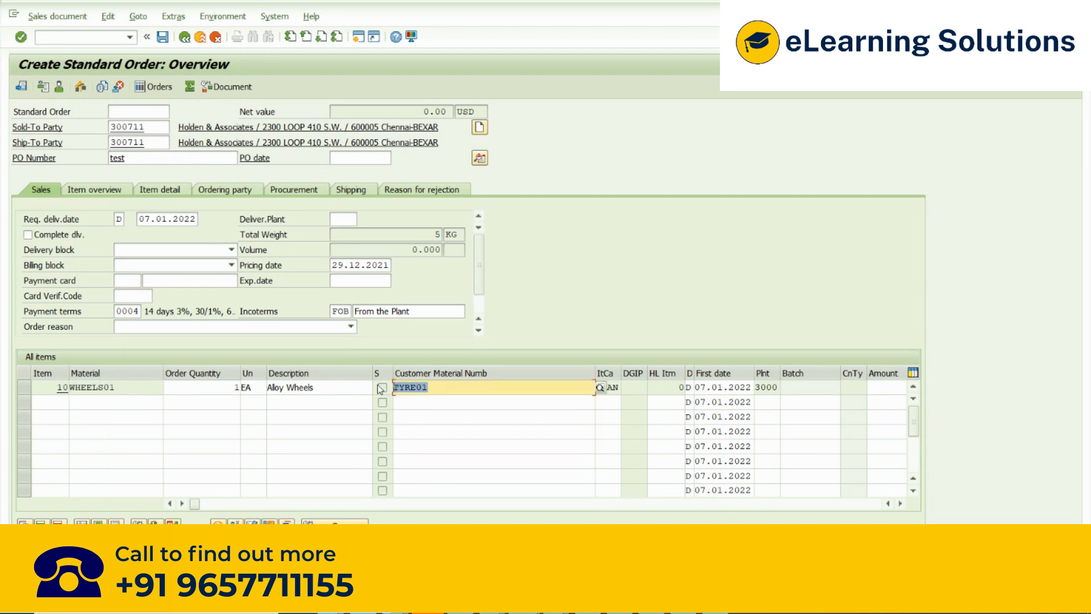
left_click_drag(322, 388, 263, 390)
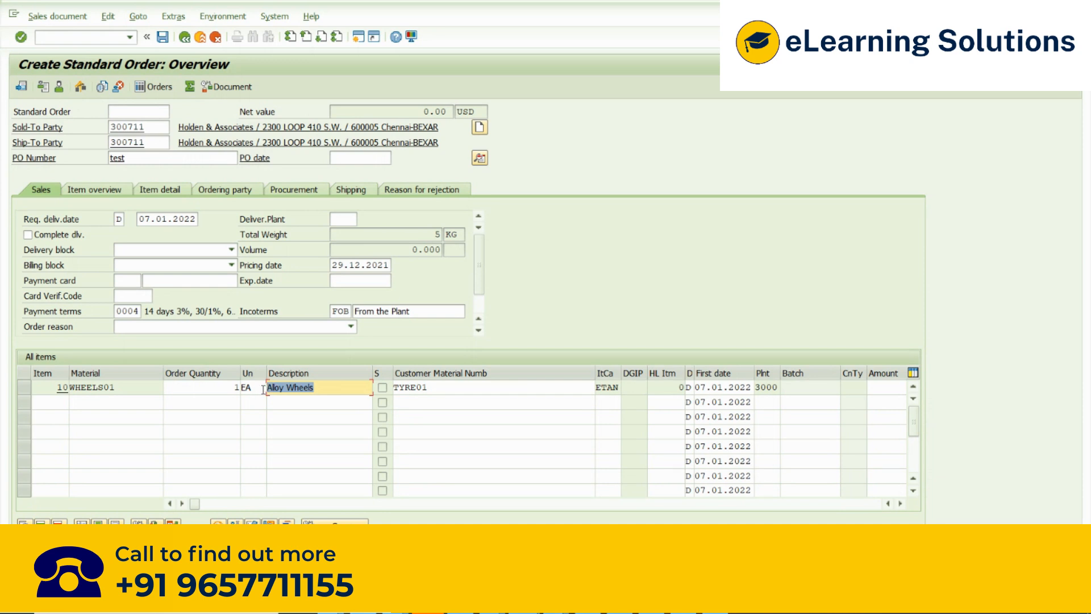
left_click_drag(328, 389, 254, 390)
- Replace both the sold-to party and the ship-to party with a different customer who has no info record
double_click(146, 129)
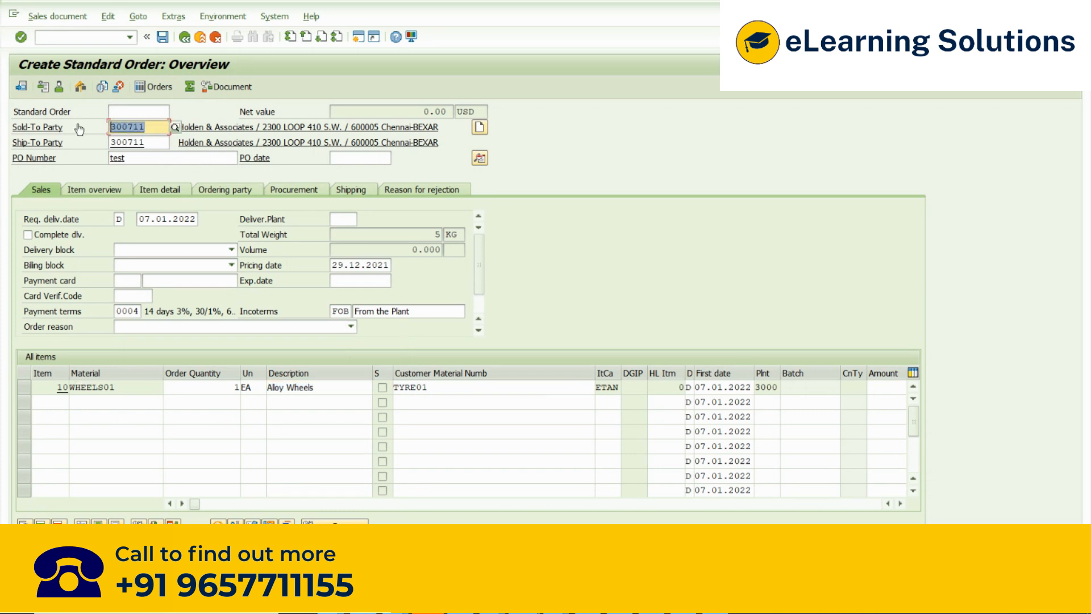
key("BackSpace")
key("Down")
key("Return")
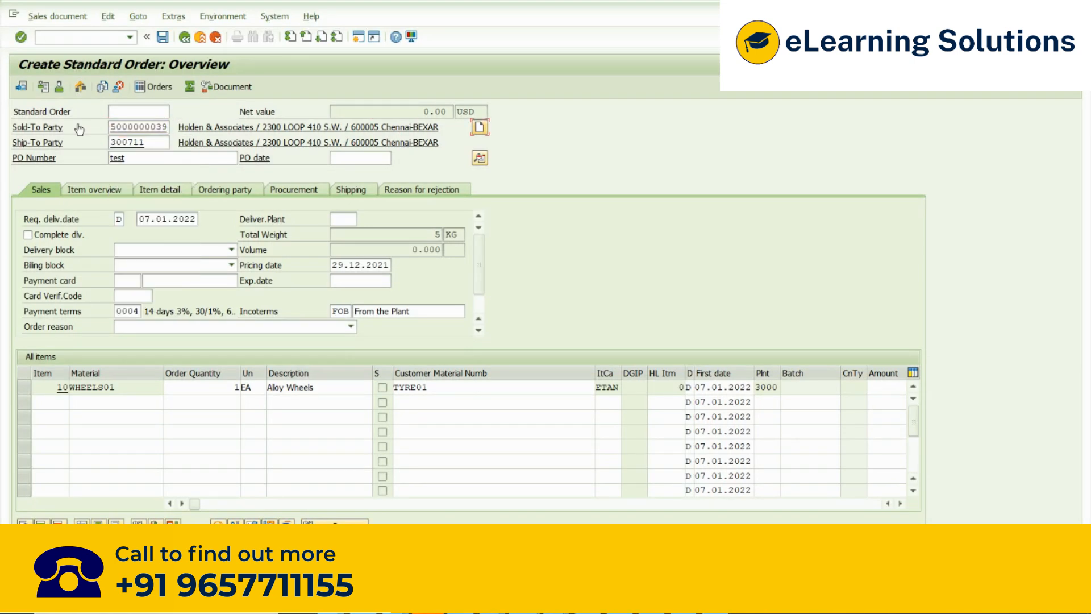
key("Tab")
key("BackSpace")
key("Down")
key("Return")
- Acknowledge the information messages and redetermine the routes, shipping, plant and shipping point for the changed customer
key("Return")
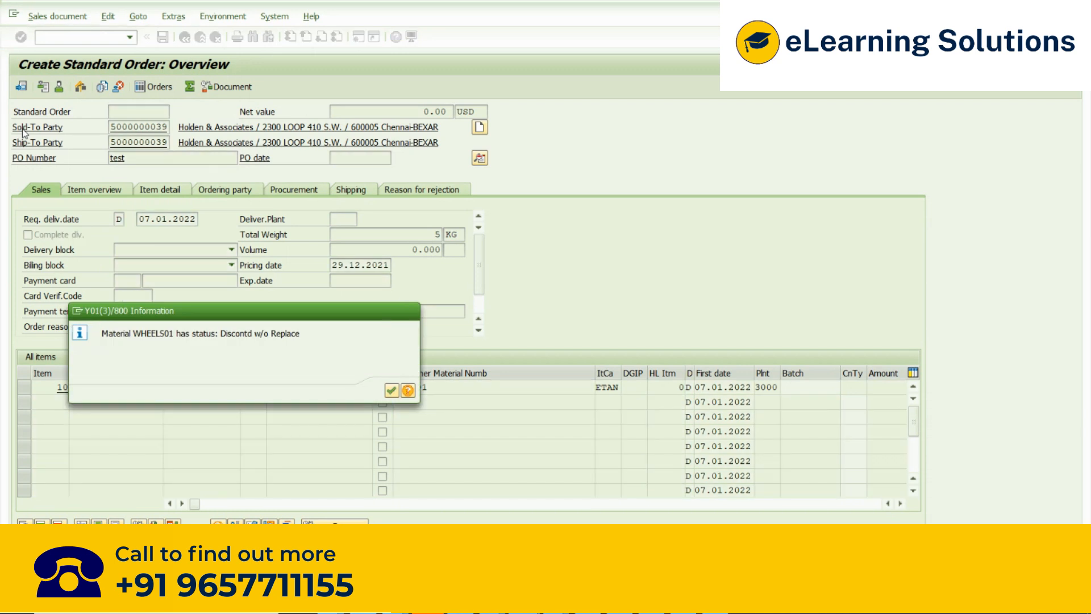
key("Return")
key("Return")
key("Return")
key("Return")
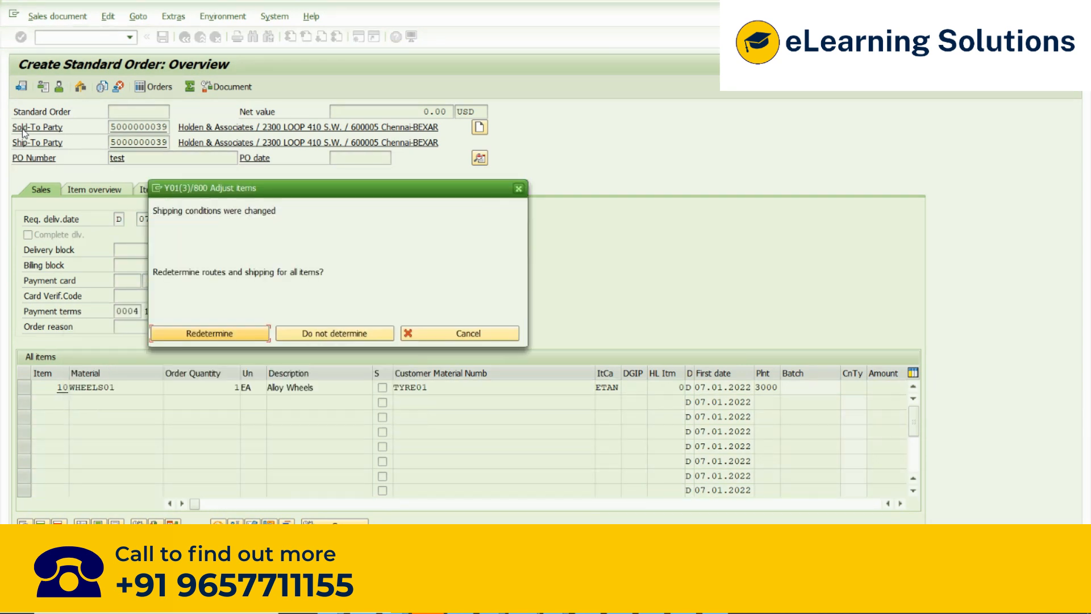
left_click(184, 334)
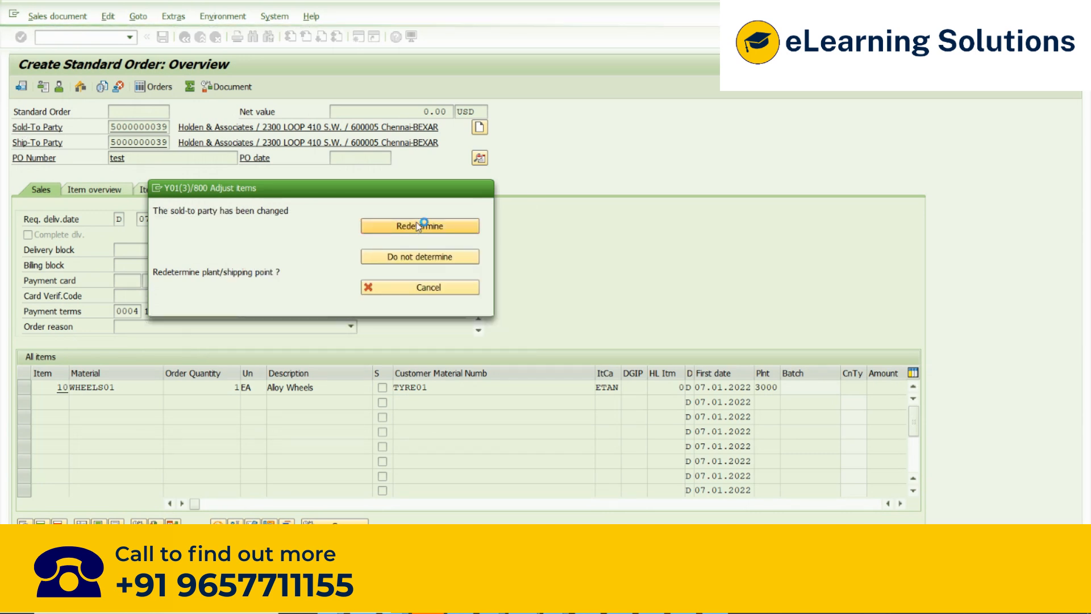
left_click(423, 223)
left_click(391, 392)
left_click(391, 392)
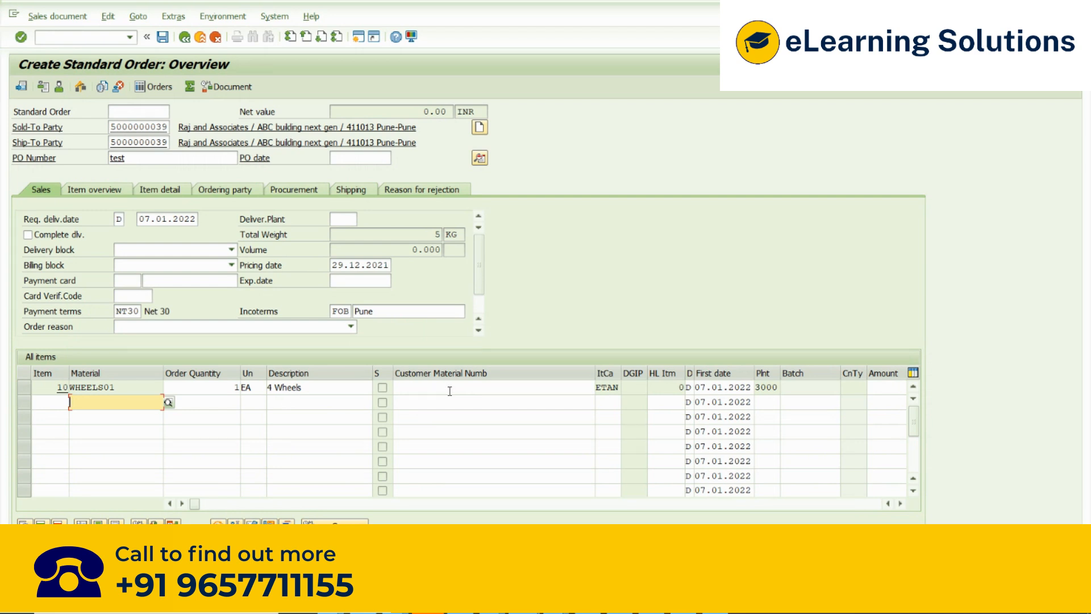
- Check the first item's customer material number, description and material for the new customer
left_click(403, 386)
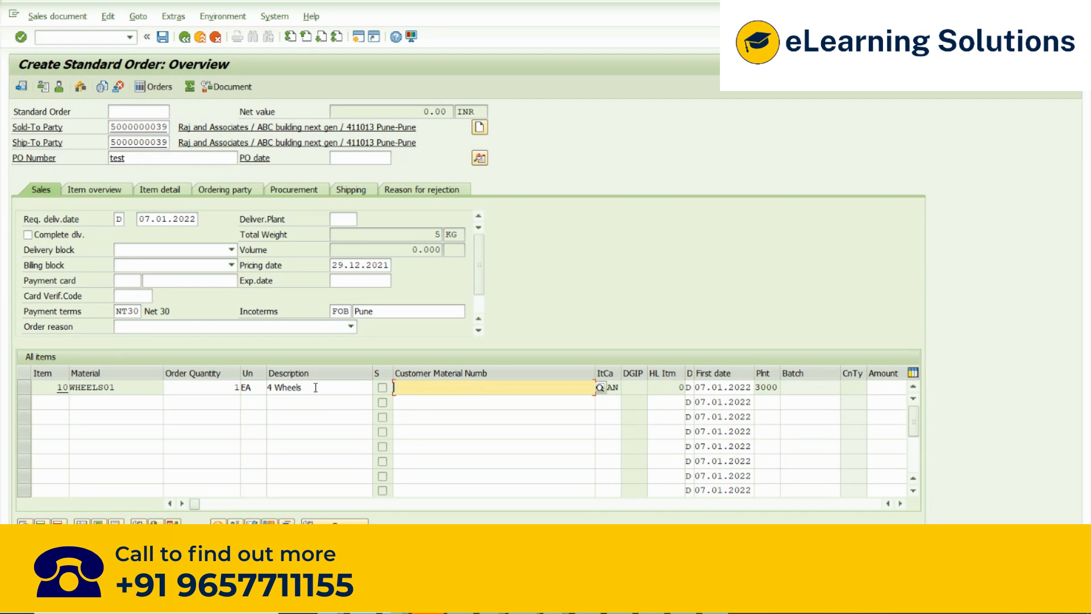
left_click_drag(316, 388, 231, 384)
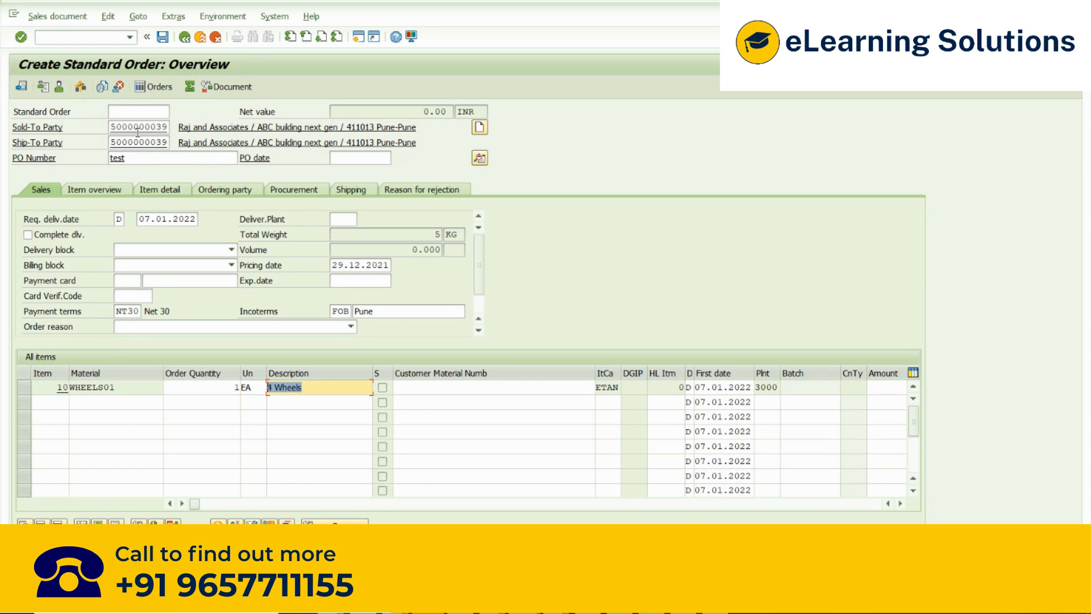
left_click_drag(127, 385, 54, 396)
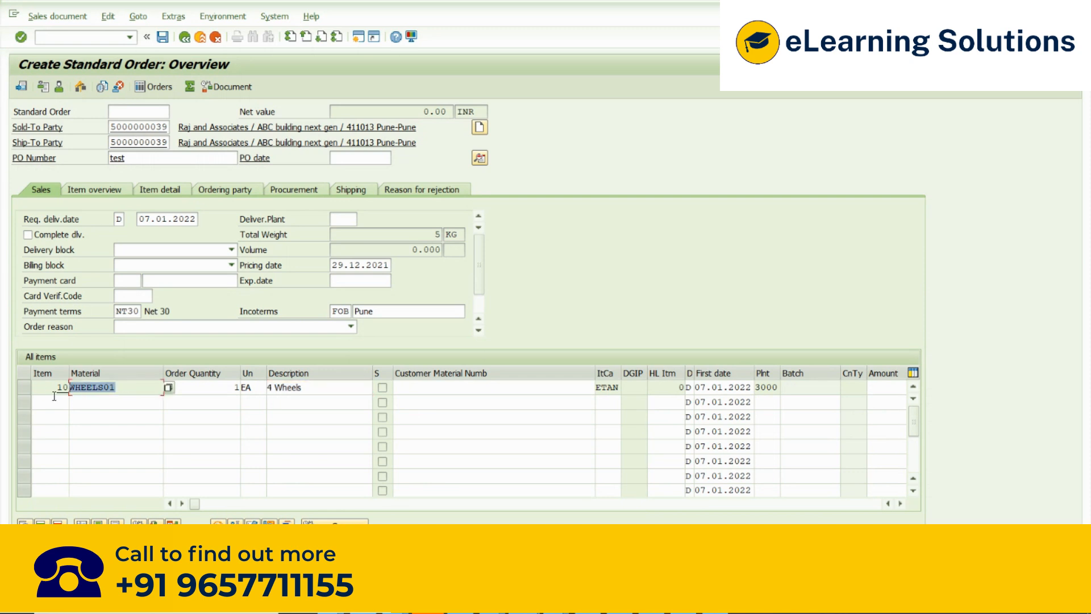